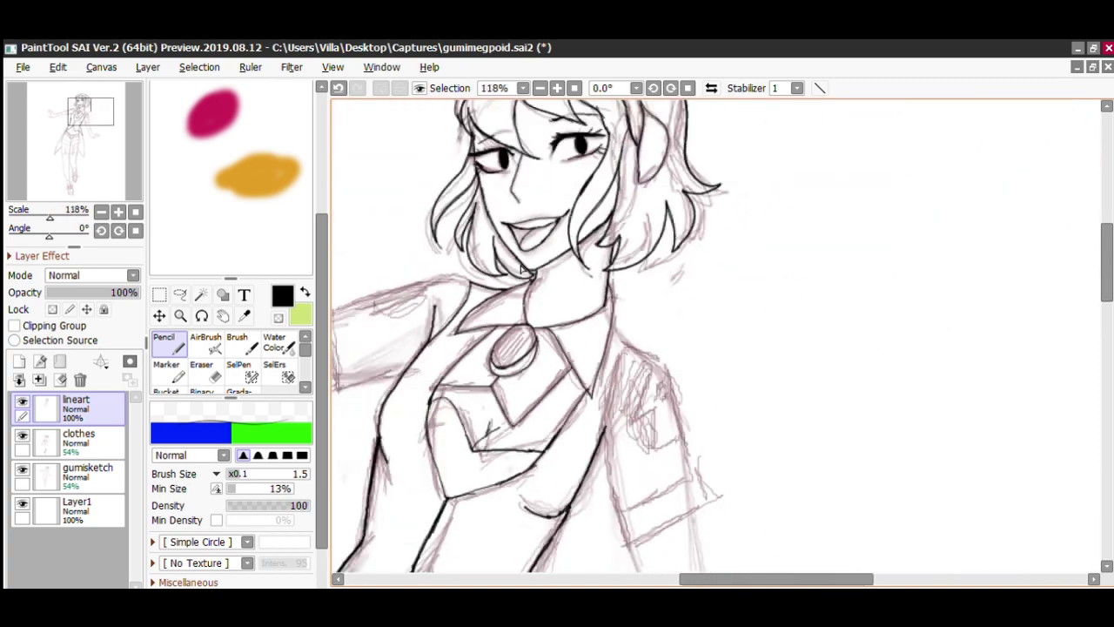
Ink the collar, shoulder and waist outlines over the sketch on the lineart layer with the Pencil at size 1.5.
{"action": "scroll", "coordinate": [622, 315], "scroll_direction": "up", "scroll_amount": 3}
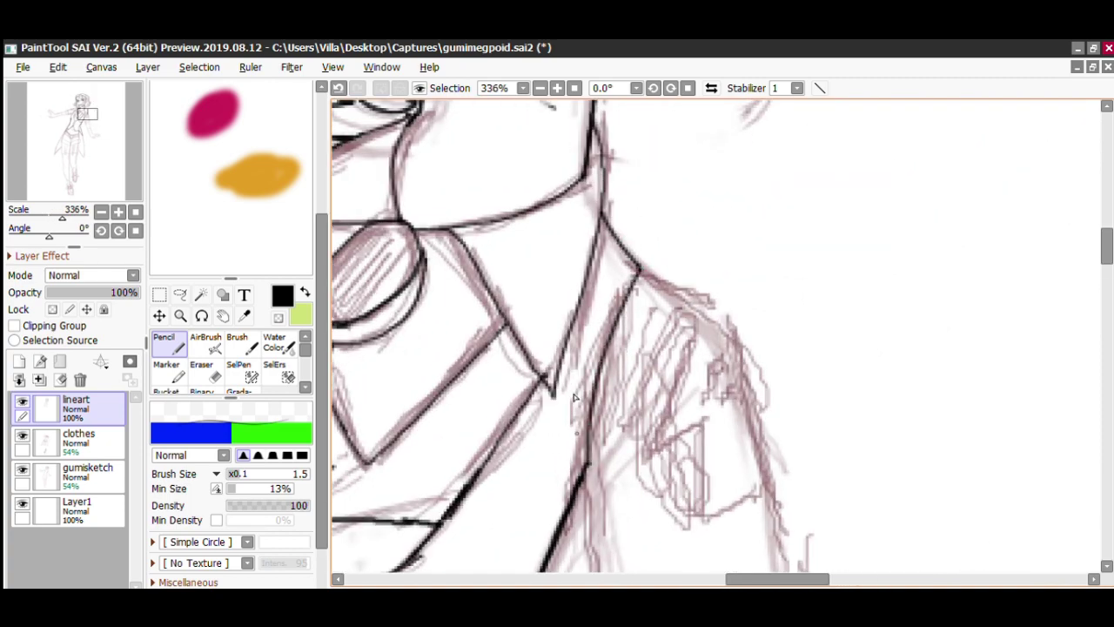
{"action": "scroll", "coordinate": [574, 397], "scroll_direction": "down", "scroll_amount": 5}
{"action": "scroll", "coordinate": [488, 273], "scroll_direction": "up", "scroll_amount": 4}
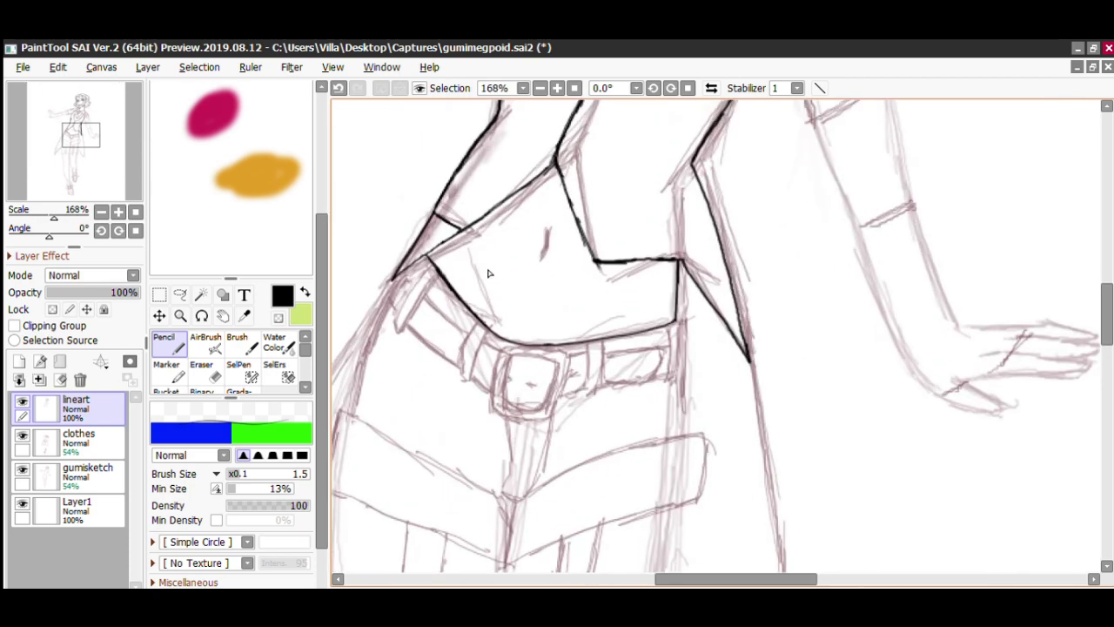
{"action": "scroll", "coordinate": [488, 274], "scroll_direction": "up", "scroll_amount": 2}
With the Pencil at size 2.9, ink the front lower leg down to its pointed end above the shoe and close the gap in its line.
{"action": "key", "text": "bracketright"}
{"action": "key", "text": "bracketright"}
{"action": "scroll", "coordinate": [523, 261], "scroll_direction": "down", "scroll_amount": 5}
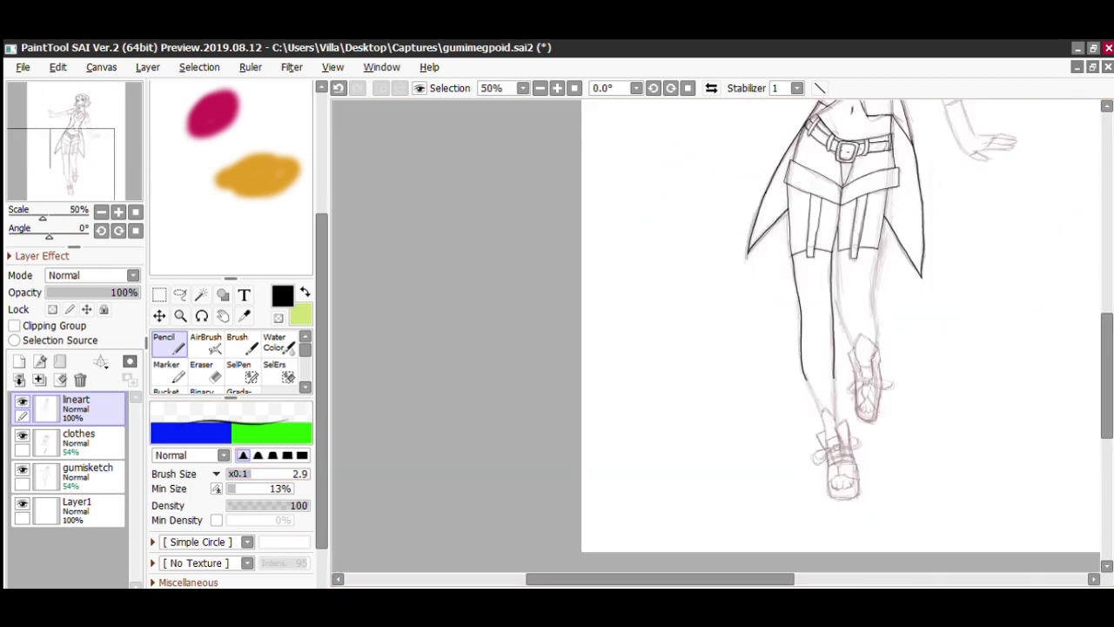
{"action": "scroll", "coordinate": [799, 283], "scroll_direction": "up", "scroll_amount": 10}
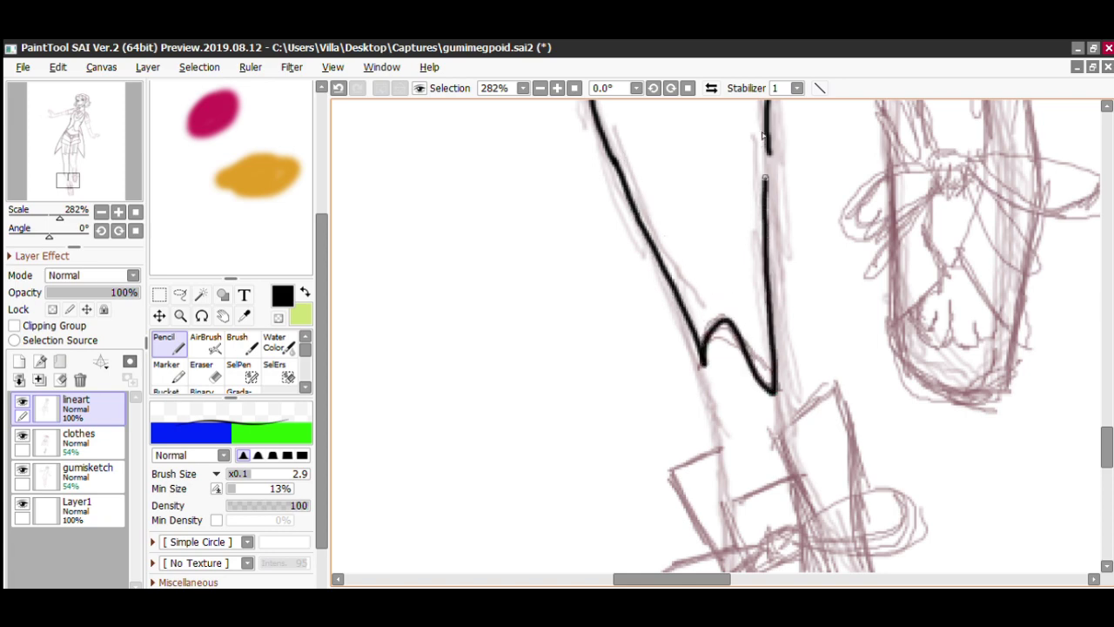
{"action": "left_click_drag", "start_coordinate": [765, 178], "coordinate": [766, 150]}
{"action": "key", "text": "e"}
{"action": "scroll", "coordinate": [749, 174], "scroll_direction": "down", "scroll_amount": 4}
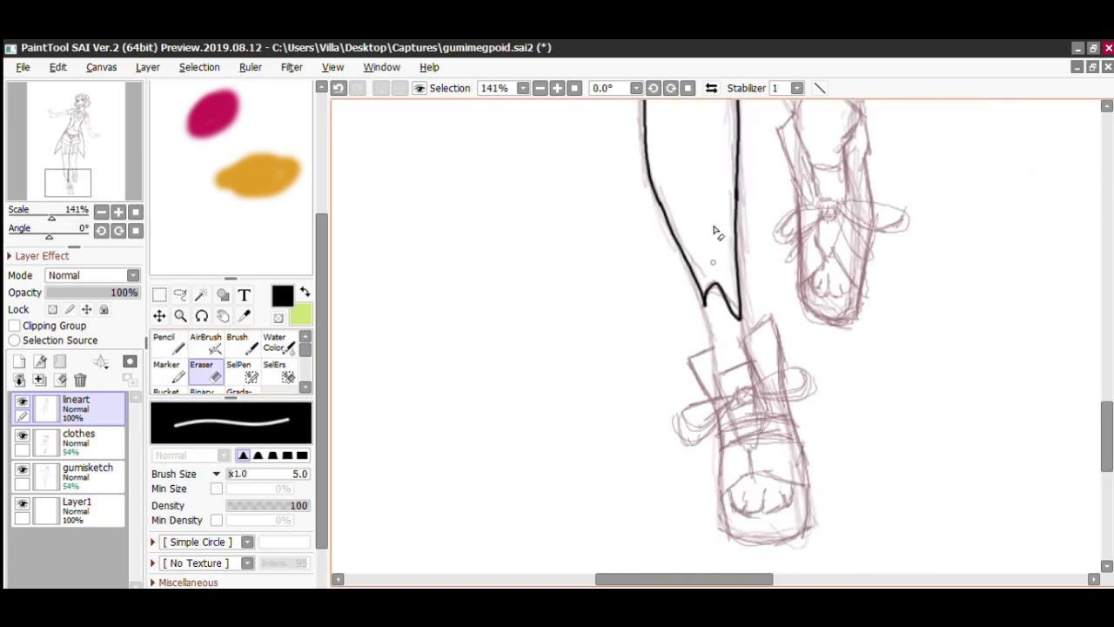
{"action": "scroll", "coordinate": [719, 232], "scroll_direction": "up", "scroll_amount": 3}
{"action": "key", "text": "n"}
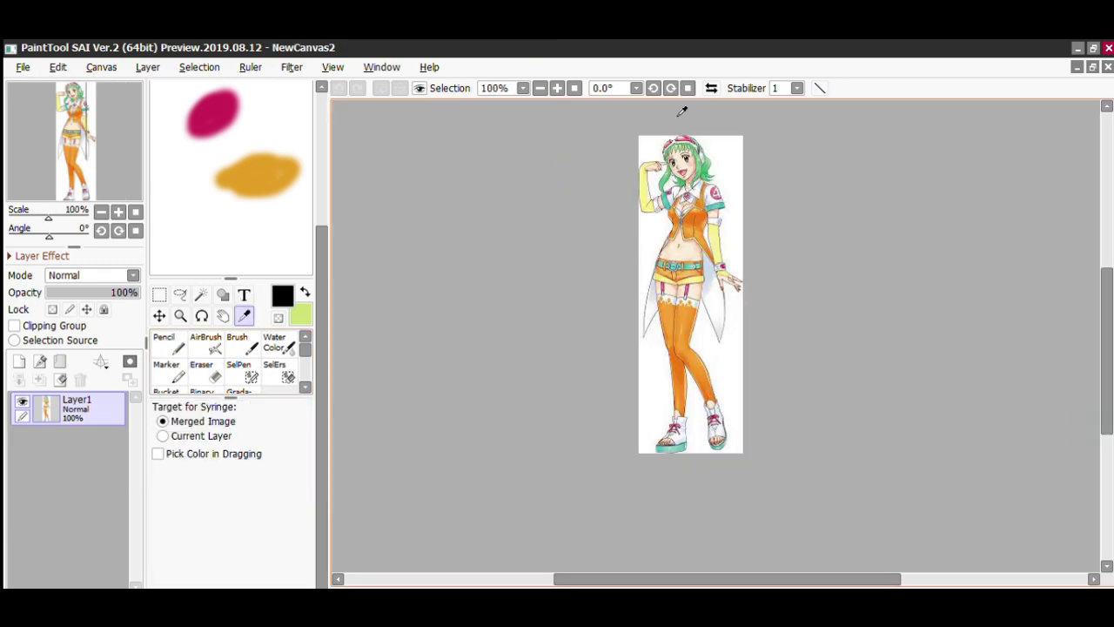
Sample a light pink skin colour from the reference image and show the reference and the drawing as separate floating windows.
{"action": "scroll", "coordinate": [676, 163], "scroll_direction": "up", "scroll_amount": 10}
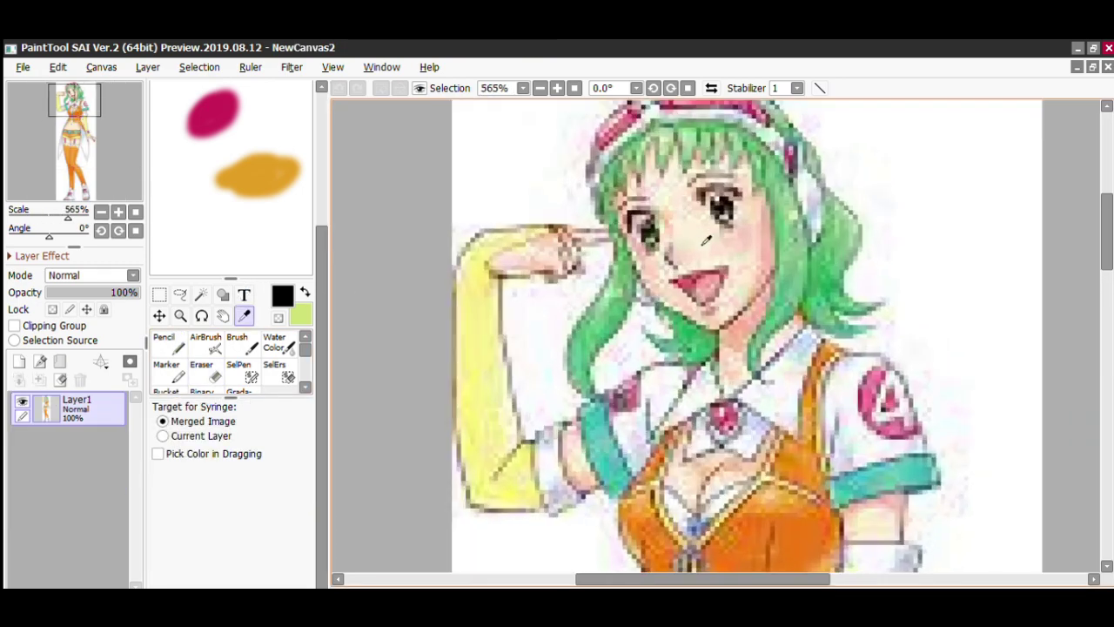
{"action": "left_click_drag", "start_coordinate": [321, 249], "coordinate": [275, 113]}
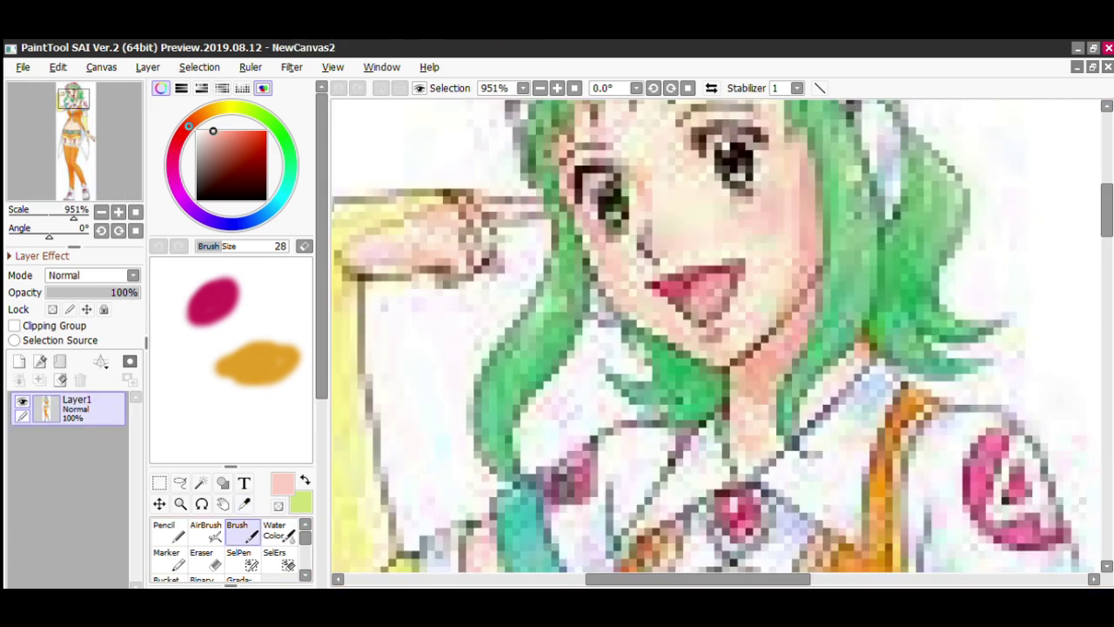
{"action": "left_click", "coordinate": [1093, 68]}
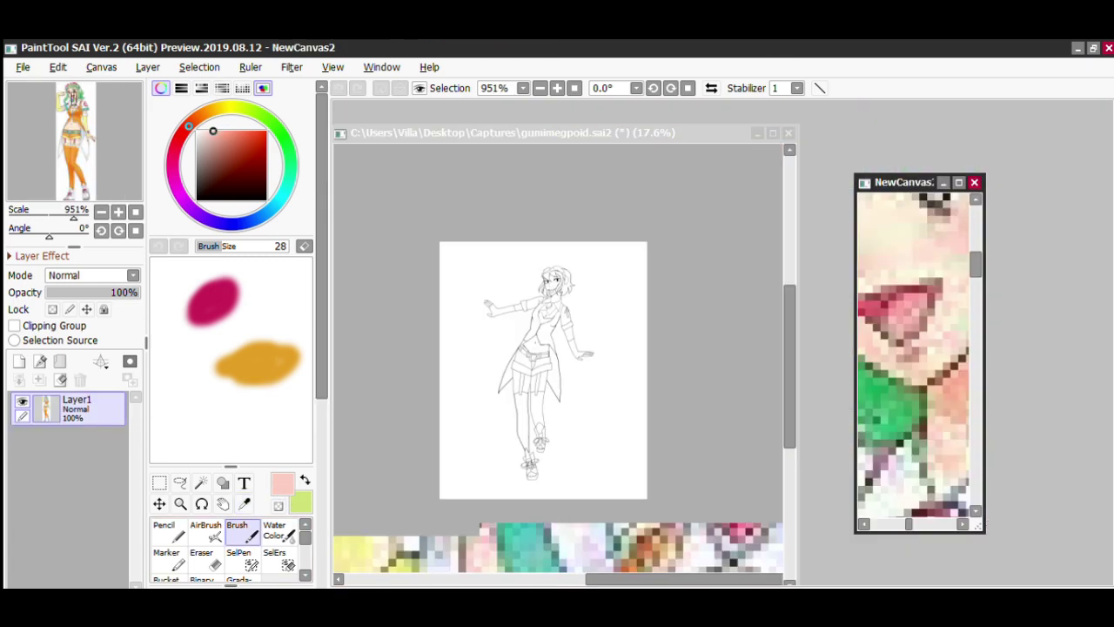
{"action": "left_click", "coordinate": [418, 374]}
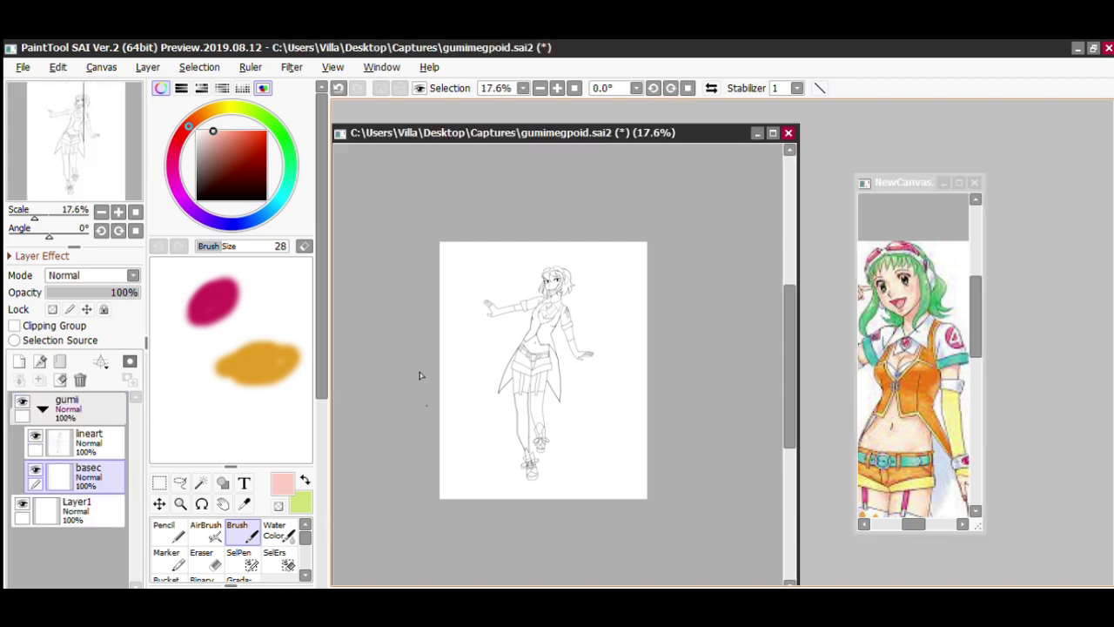
Set the Brush size to 66 and paint the light pink skin base over the face and neck on the basec layer.
{"action": "scroll", "coordinate": [417, 373], "scroll_direction": "up", "scroll_amount": 6}
{"action": "scroll", "coordinate": [315, 441], "scroll_direction": "down", "scroll_amount": 5}
{"action": "left_click", "coordinate": [270, 460]}
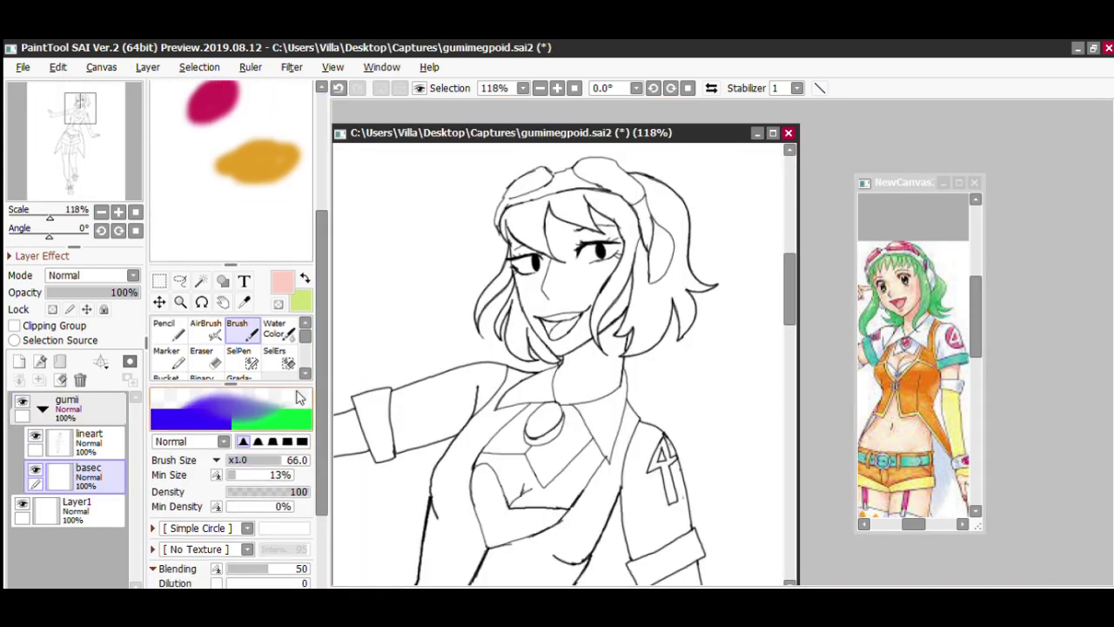
{"action": "mouse_move", "coordinate": [522, 209]}
{"action": "left_mouse_down"}
{"action": "mouse_move", "coordinate": [540, 339]}
{"action": "mouse_move", "coordinate": [618, 217]}
{"action": "mouse_move", "coordinate": [562, 370]}
{"action": "mouse_move", "coordinate": [610, 348]}
{"action": "left_mouse_up"}
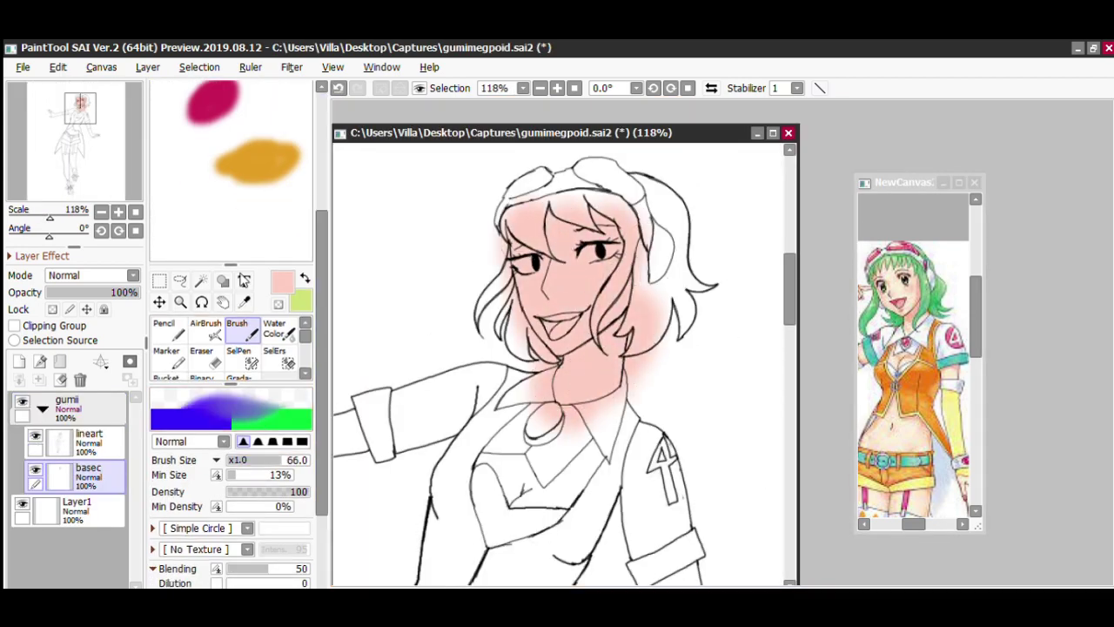
Try to repaint the face and neck skin with a beige sampled from the face in the reference image.
{"action": "left_click", "coordinate": [243, 301]}
{"action": "left_click", "coordinate": [906, 256]}
{"action": "left_click", "coordinate": [237, 329]}
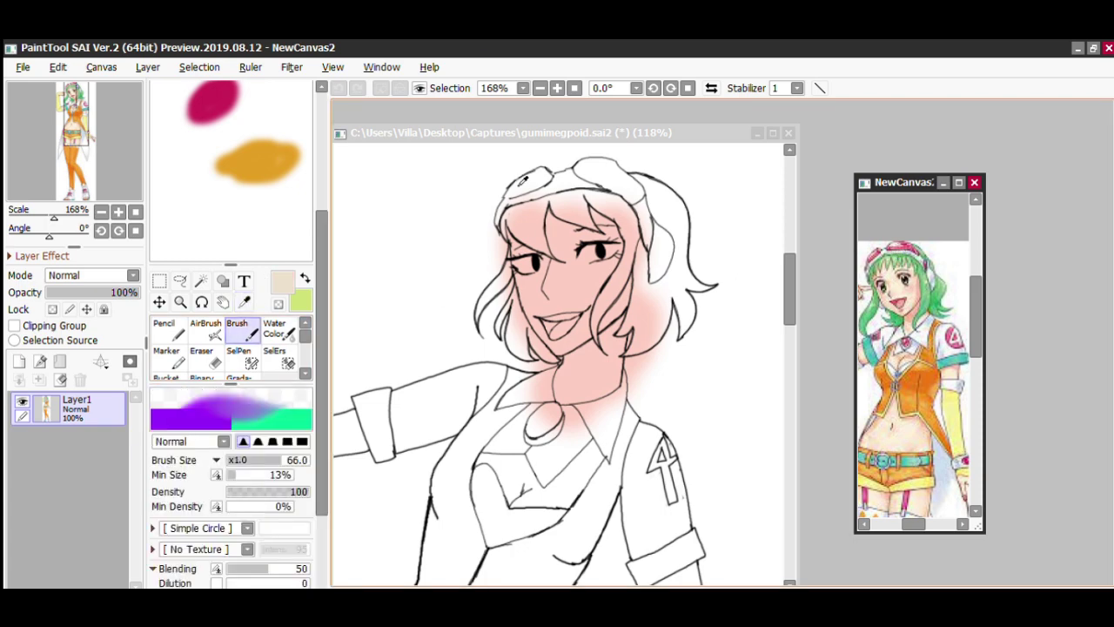
{"action": "left_click", "coordinate": [539, 133]}
{"action": "mouse_move", "coordinate": [522, 196]}
{"action": "left_mouse_down"}
{"action": "mouse_move", "coordinate": [584, 369]}
{"action": "mouse_move", "coordinate": [600, 170]}
{"action": "mouse_move", "coordinate": [595, 364]}
{"action": "left_mouse_up"}
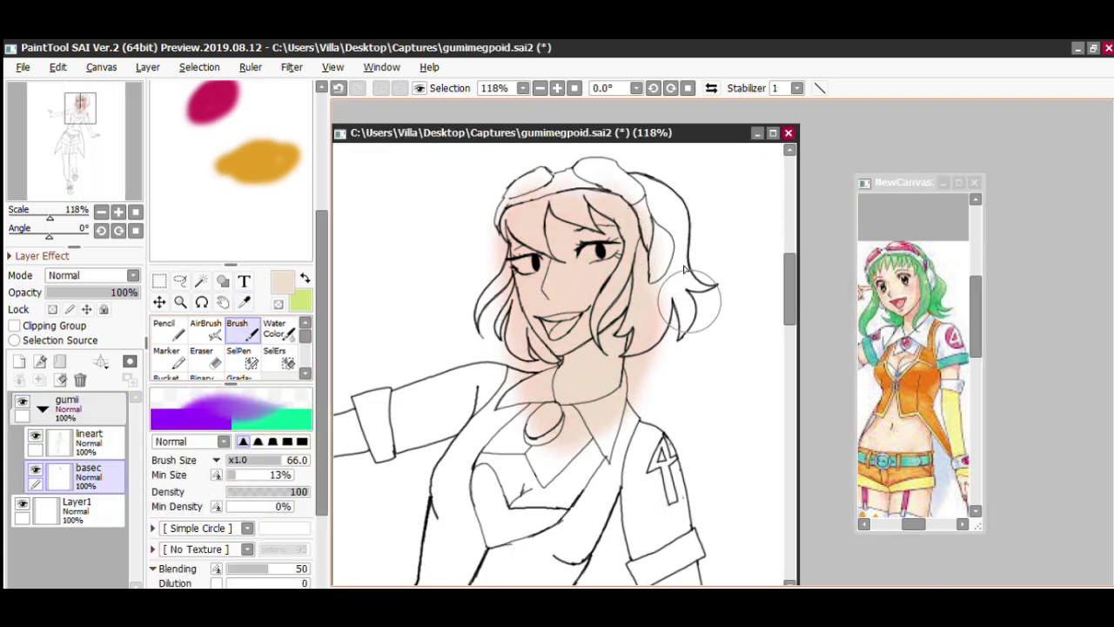
{"action": "key", "text": "ctrl+z"}
Sample a light peach skin colour from the reference image and paint it over the face and neck.
{"action": "key", "text": "alt"}
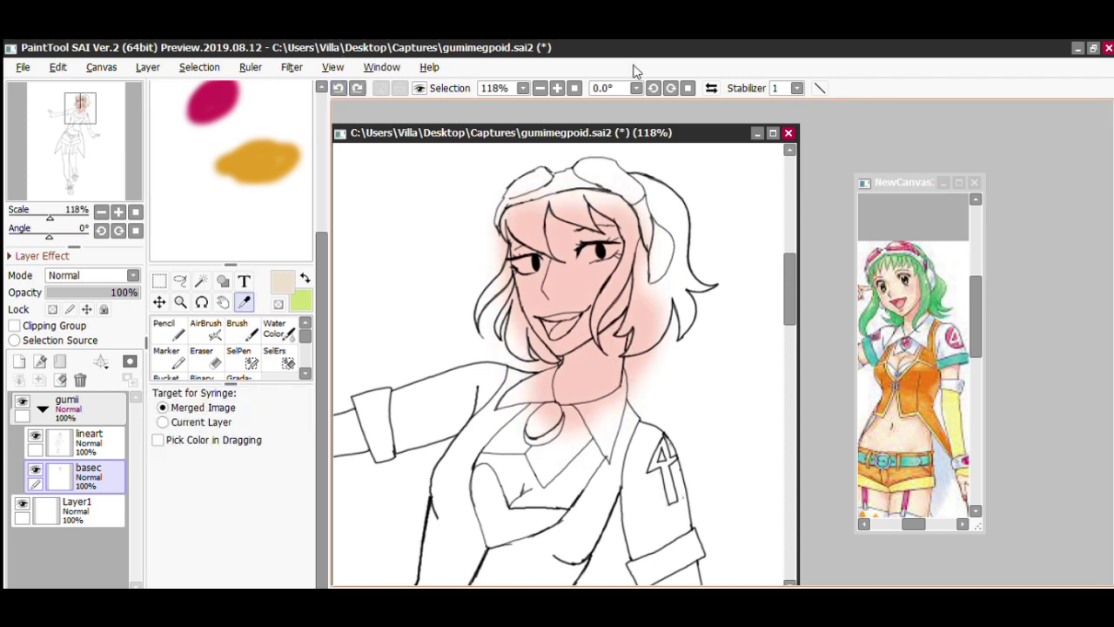
{"action": "left_click", "coordinate": [924, 380]}
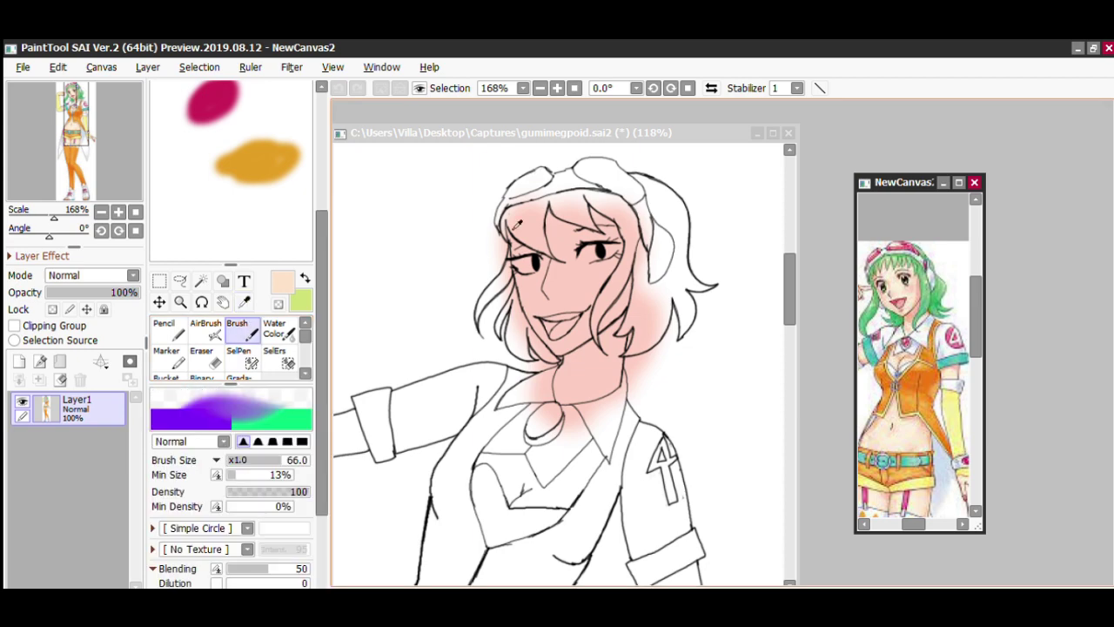
{"action": "left_click", "coordinate": [574, 287]}
{"action": "left_click_drag", "start_coordinate": [597, 307], "coordinate": [567, 260]}
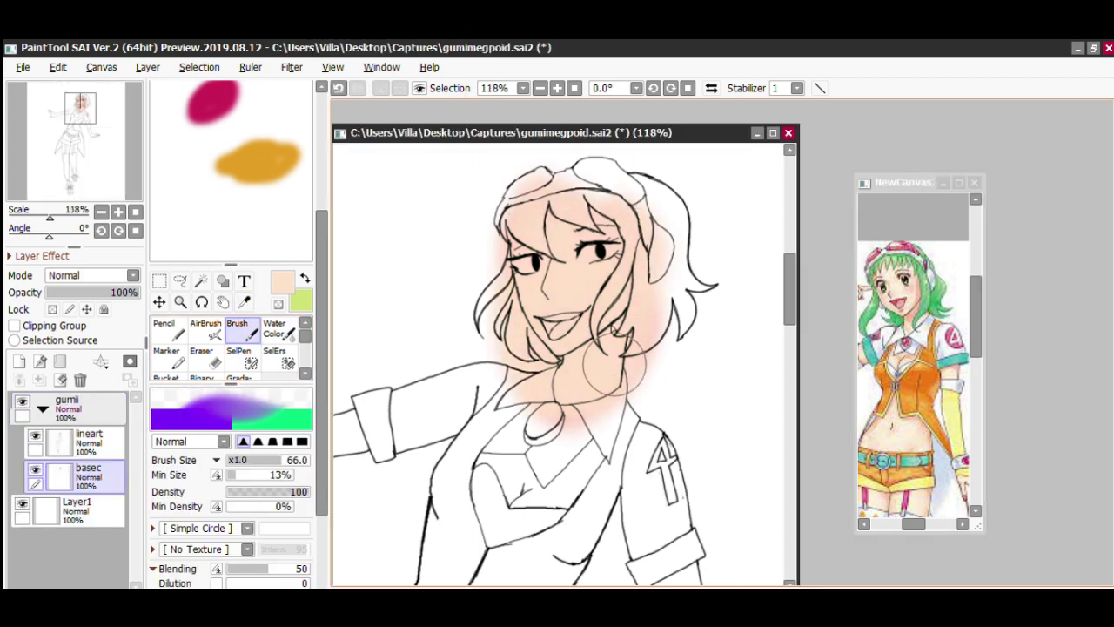
Paint the peach skin base over both hands, the bare parts of both arms and the midriff on the basec layer.
{"action": "scroll", "coordinate": [603, 309], "scroll_direction": "down", "scroll_amount": 6}
{"action": "scroll", "coordinate": [480, 323], "scroll_direction": "up", "scroll_amount": 3}
{"action": "left_click_drag", "start_coordinate": [402, 339], "coordinate": [418, 392]}
{"action": "left_click_drag", "start_coordinate": [523, 365], "coordinate": [546, 357]}
{"action": "mouse_move", "coordinate": [747, 419]}
{"action": "left_mouse_down"}
{"action": "mouse_move", "coordinate": [709, 475]}
{"action": "mouse_move", "coordinate": [696, 448]}
{"action": "left_mouse_up"}
{"action": "mouse_move", "coordinate": [610, 448]}
{"action": "left_mouse_down"}
{"action": "mouse_move", "coordinate": [562, 444]}
{"action": "mouse_move", "coordinate": [652, 513]}
{"action": "left_mouse_up"}
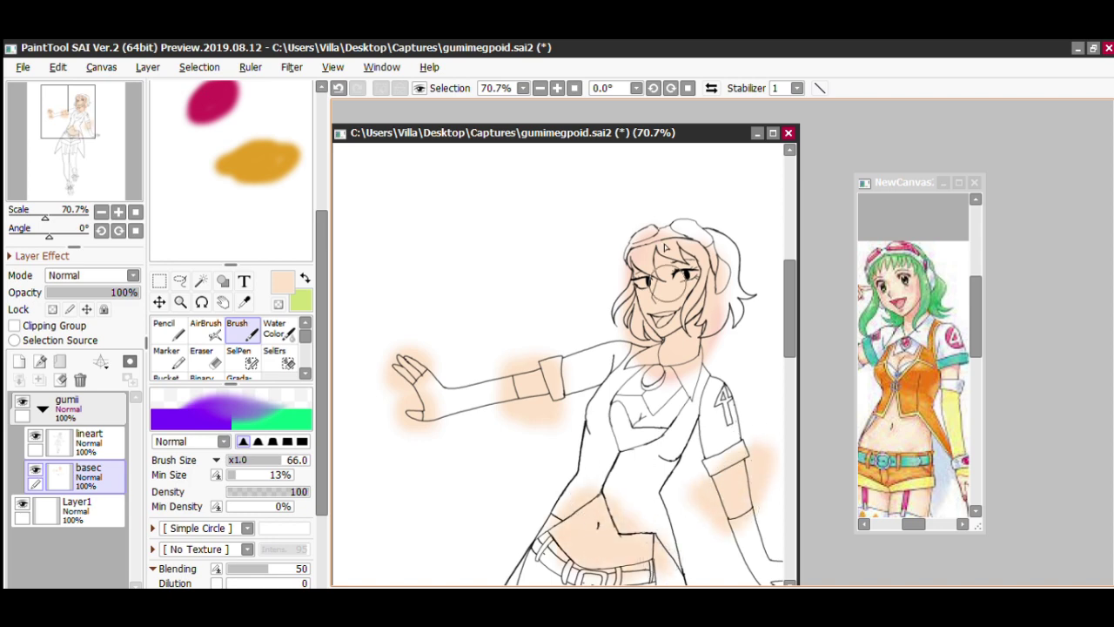
{"action": "scroll", "coordinate": [672, 290], "scroll_direction": "down", "scroll_amount": 4}
{"action": "scroll", "coordinate": [709, 350], "scroll_direction": "up", "scroll_amount": 4}
{"action": "left_click_drag", "start_coordinate": [585, 416], "coordinate": [628, 380]}
Examine the colours of the figure's upper body in the reference image with the Eyedropper.
{"action": "key", "text": "alt"}
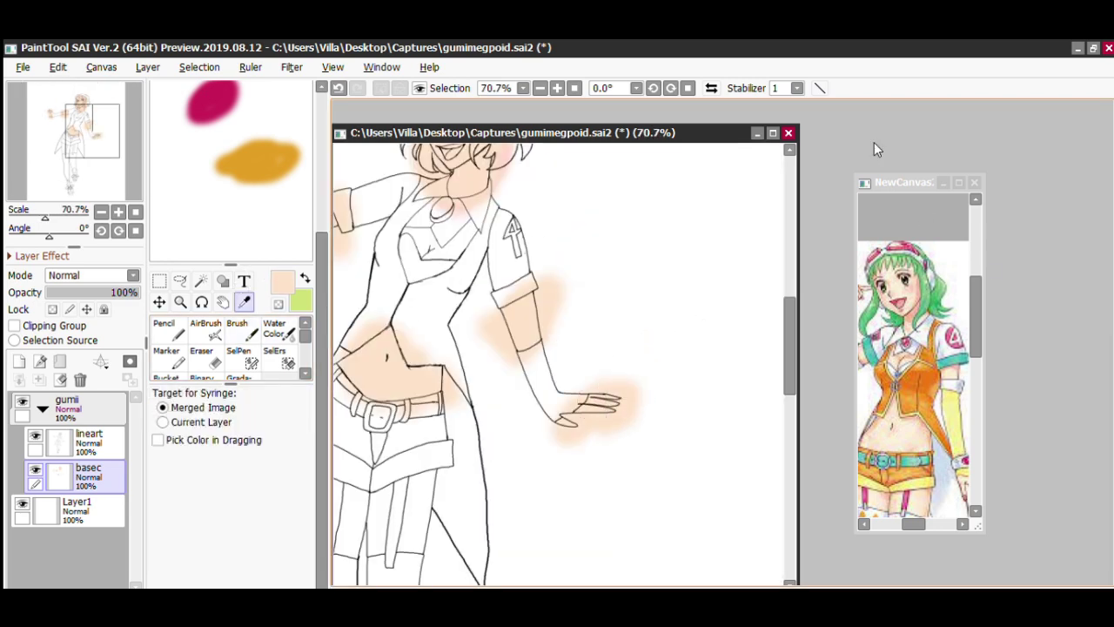
{"action": "left_click", "coordinate": [921, 372]}
{"action": "scroll", "coordinate": [921, 373], "scroll_direction": "up", "scroll_amount": 2}
{"action": "scroll", "coordinate": [924, 335], "scroll_direction": "down", "scroll_amount": 2}
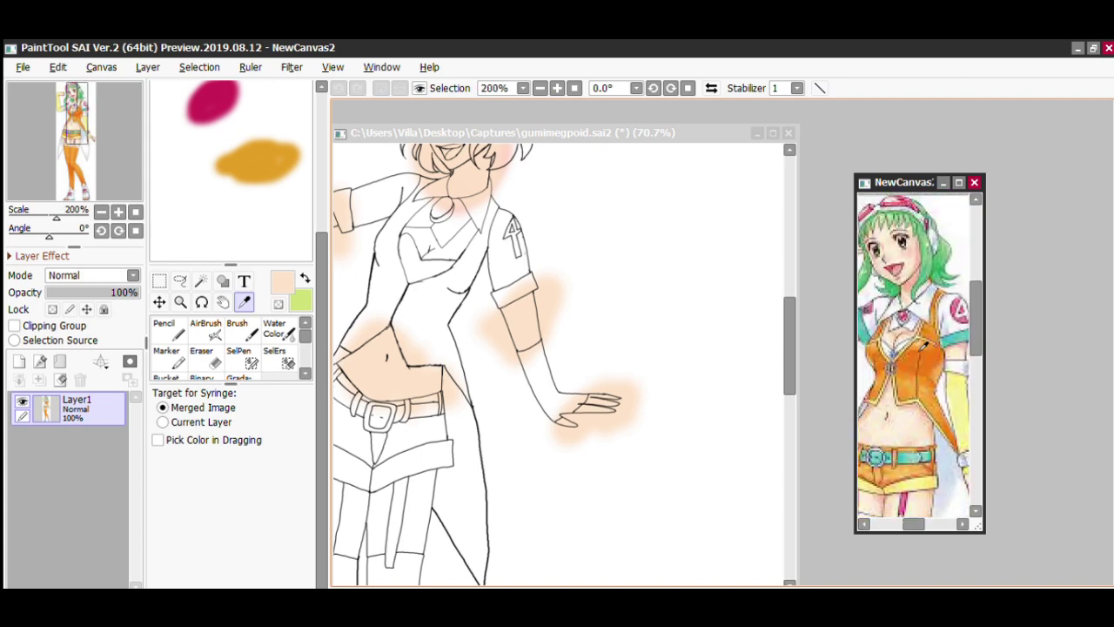
{"action": "scroll", "coordinate": [924, 335], "scroll_direction": "up", "scroll_amount": 1}
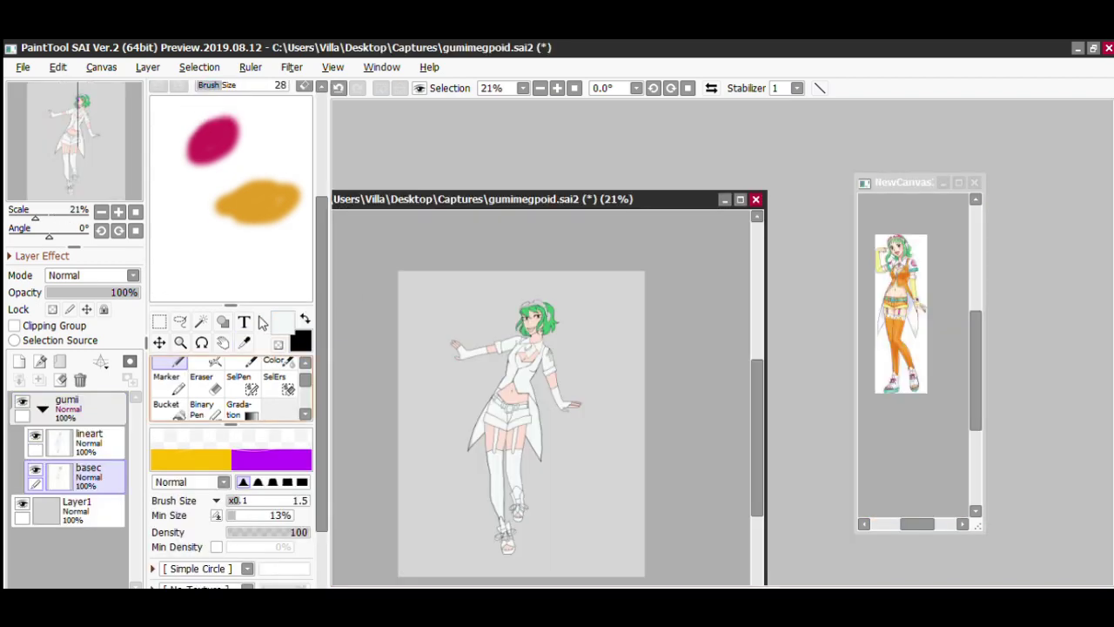
Sample the light yellow of the shorts' cuff from the reference image and return to the drawing with the Pencil.
{"action": "key", "text": "alt"}
{"action": "left_click", "coordinate": [911, 225]}
{"action": "scroll", "coordinate": [911, 225], "scroll_direction": "up", "scroll_amount": 1}
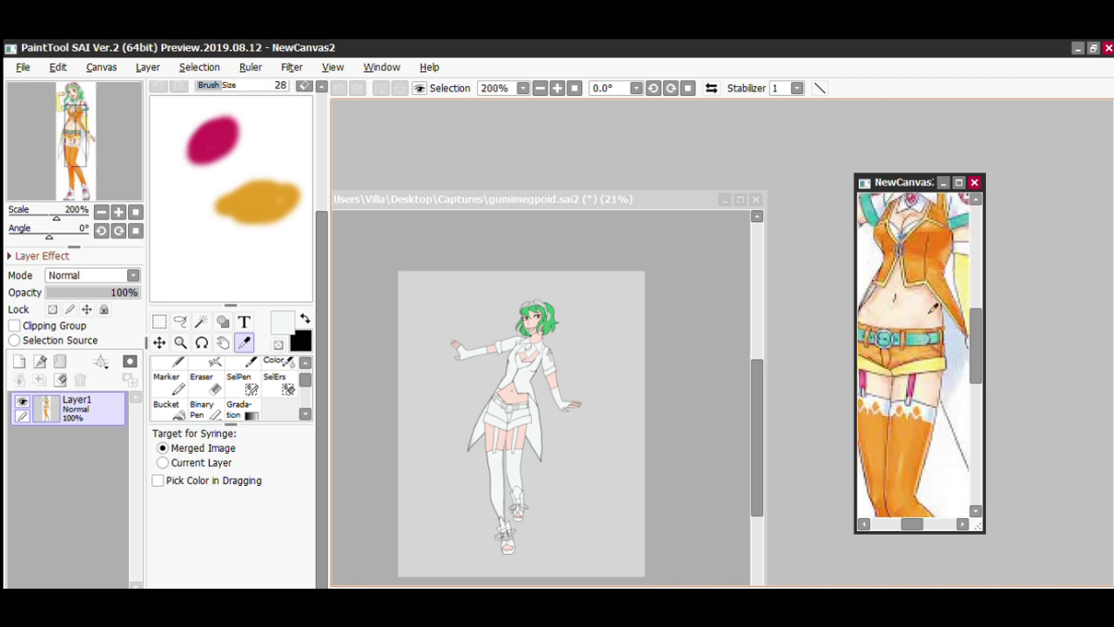
{"action": "scroll", "coordinate": [921, 307], "scroll_direction": "up", "scroll_amount": 7}
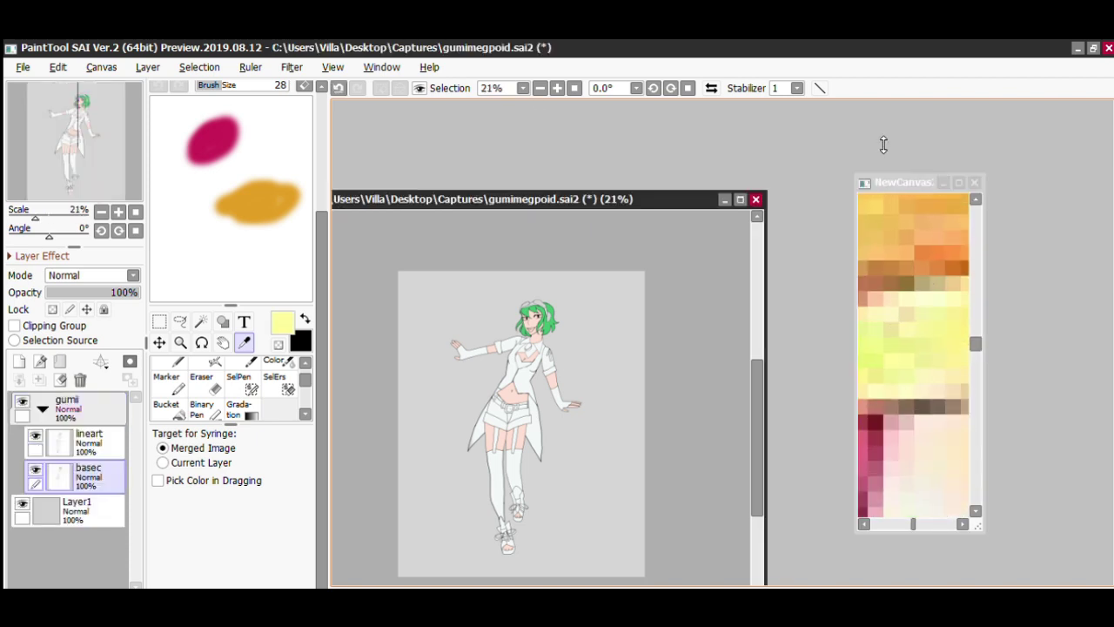
{"action": "scroll", "coordinate": [923, 305], "scroll_direction": "down", "scroll_amount": 2}
{"action": "scroll", "coordinate": [932, 258], "scroll_direction": "up", "scroll_amount": 2}
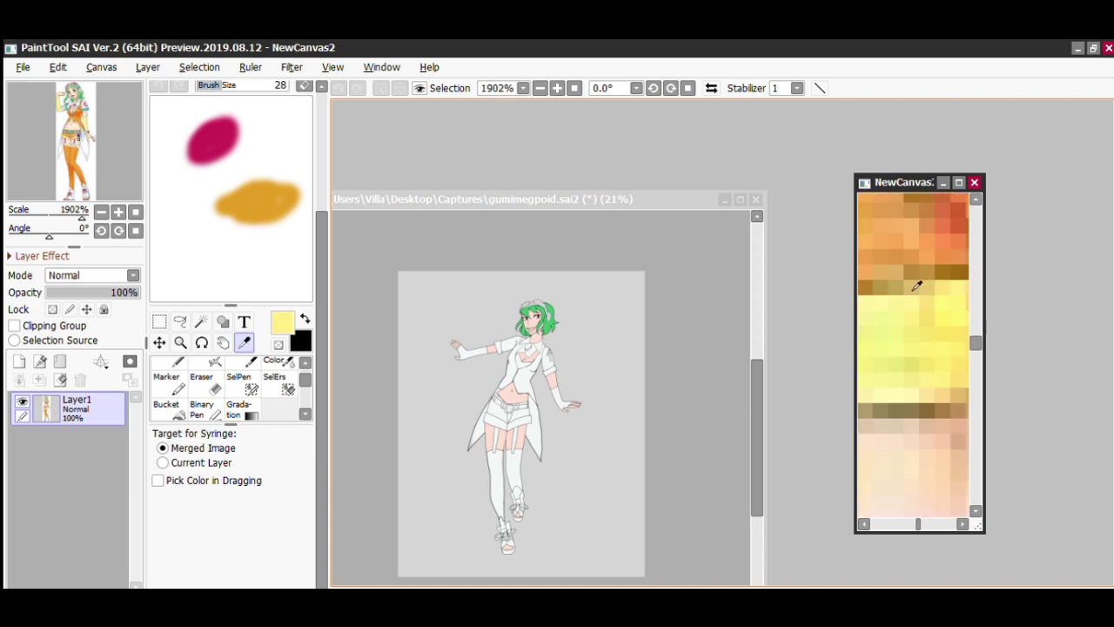
{"action": "left_click", "coordinate": [476, 199]}
{"action": "key", "text": "n"}
Select both halves of the shorts' cuff with the Magic Wand on the lineart layer.
{"action": "left_click", "coordinate": [920, 254]}
{"action": "scroll", "coordinate": [920, 253], "scroll_direction": "down", "scroll_amount": 9}
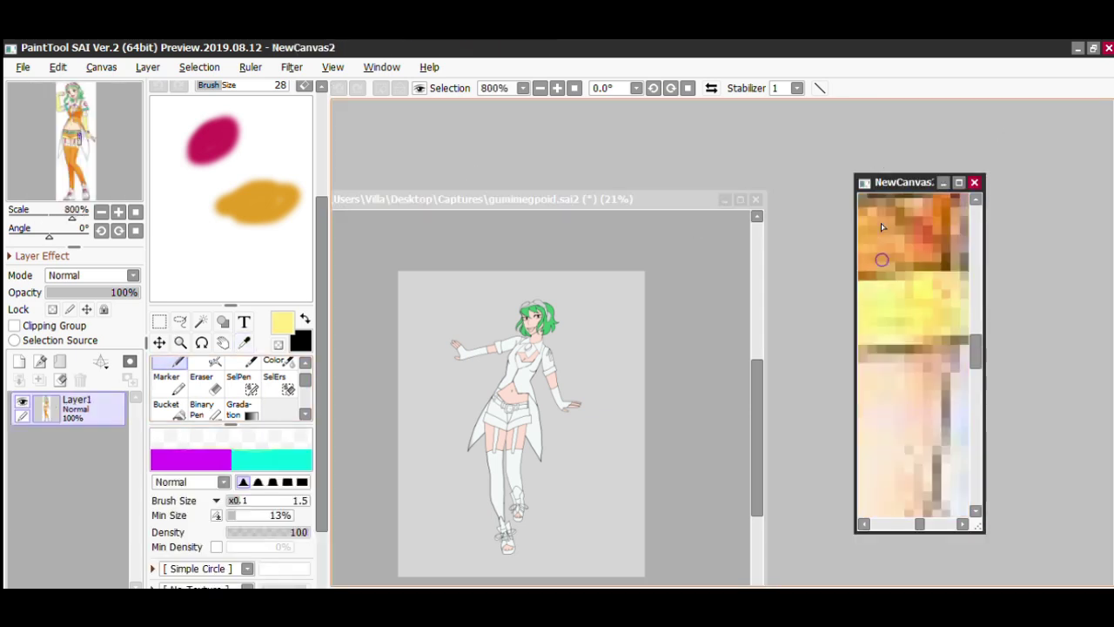
{"action": "scroll", "coordinate": [920, 253], "scroll_direction": "up", "scroll_amount": 2}
{"action": "left_click", "coordinate": [637, 199]}
{"action": "scroll", "coordinate": [498, 446], "scroll_direction": "up", "scroll_amount": 4}
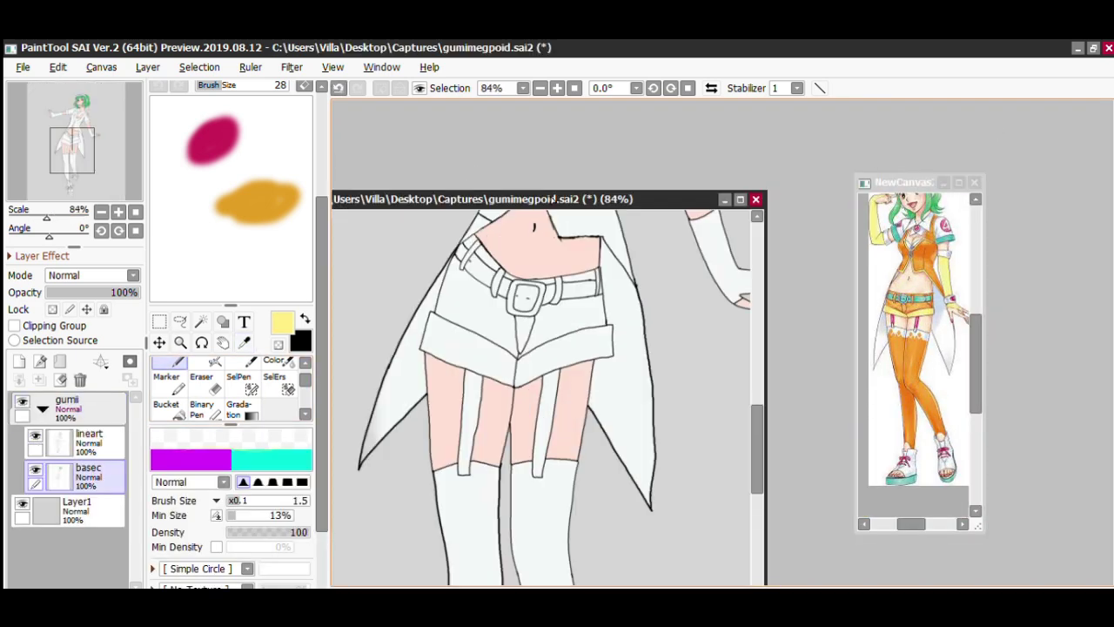
{"action": "left_click", "coordinate": [201, 321]}
{"action": "left_click", "coordinate": [466, 346]}
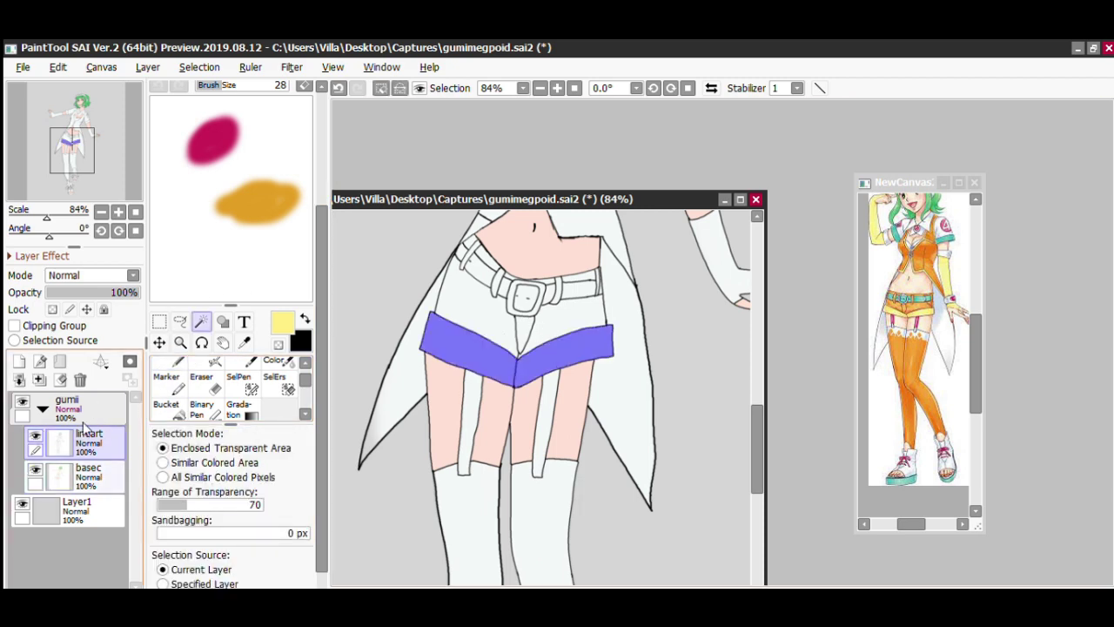
{"action": "left_click", "coordinate": [565, 348]}
Create a layer named basec2 above basec and paint the selected cuff yellow on it with the Brush, clearing the selection.
{"action": "left_click", "coordinate": [20, 361]}
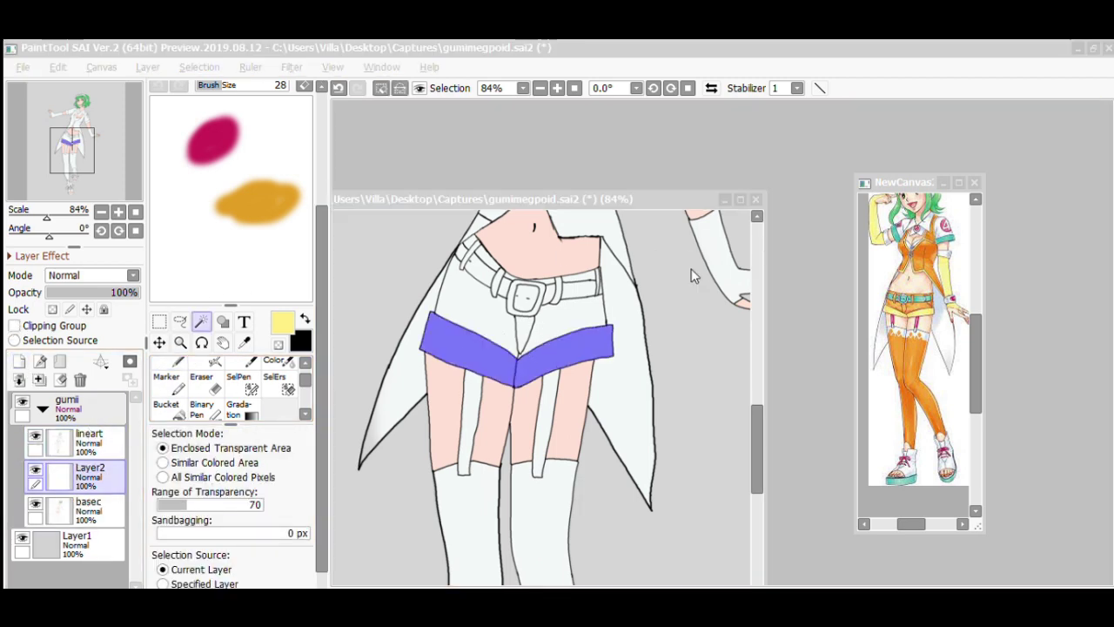
{"action": "key", "text": "Return"}
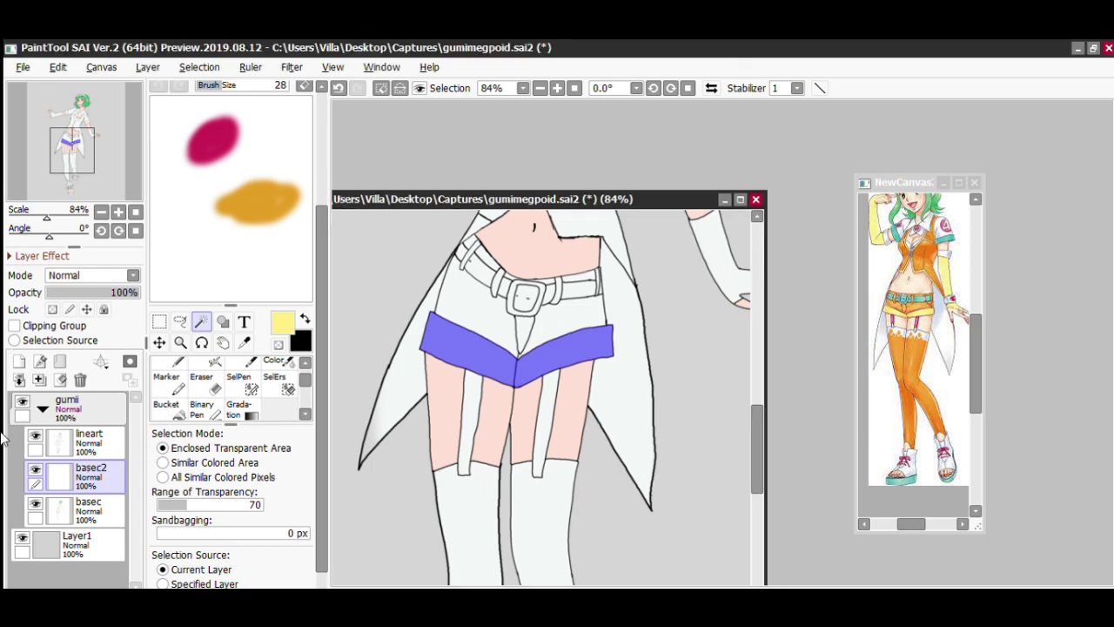
{"action": "left_click", "coordinate": [237, 364]}
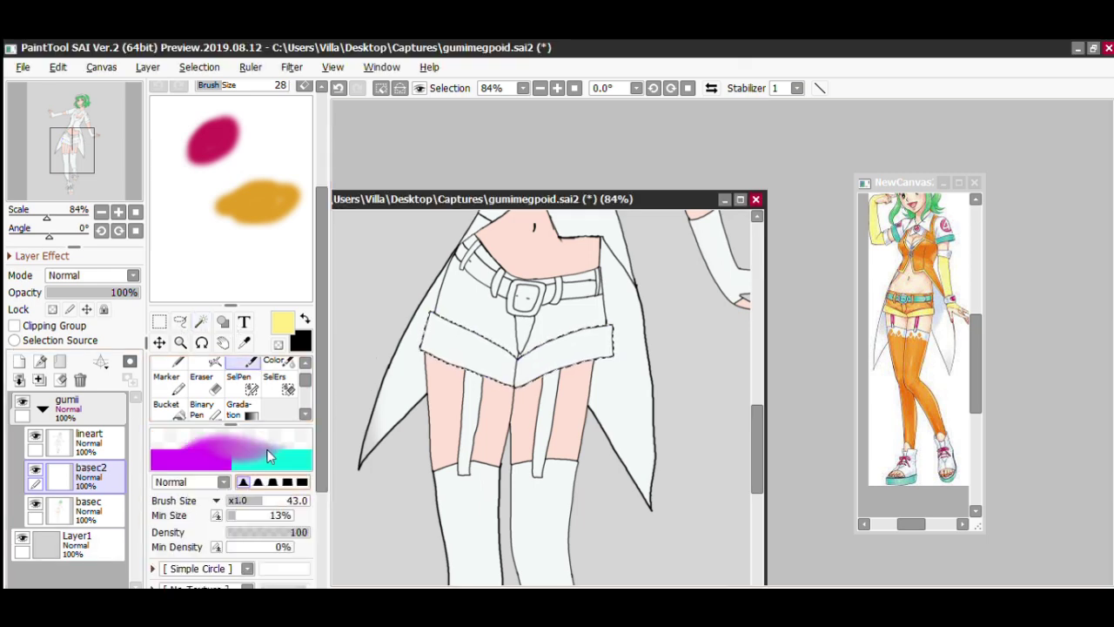
{"action": "key", "text": "ctrl+d"}
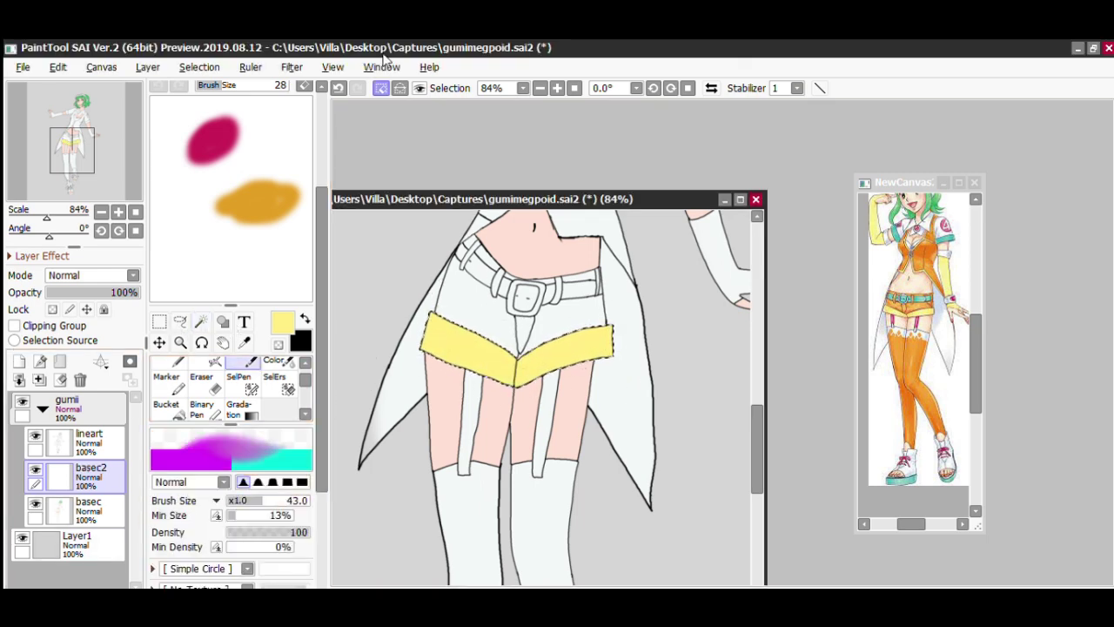
Sample the off-white of the coat and select the left coat tail with the Magic Wand on the lineart layer.
{"action": "left_click", "coordinate": [305, 320]}
{"action": "left_click", "coordinate": [244, 342]}
{"action": "left_click", "coordinate": [409, 340]}
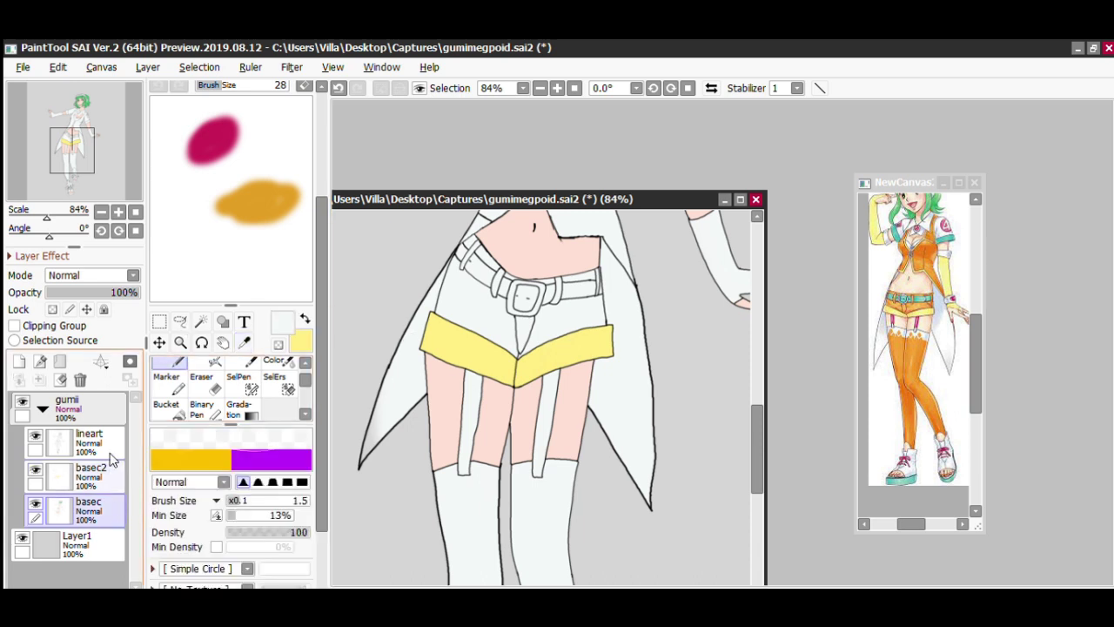
{"action": "left_click", "coordinate": [180, 321]}
{"action": "left_click", "coordinate": [201, 321]}
{"action": "left_click", "coordinate": [409, 349]}
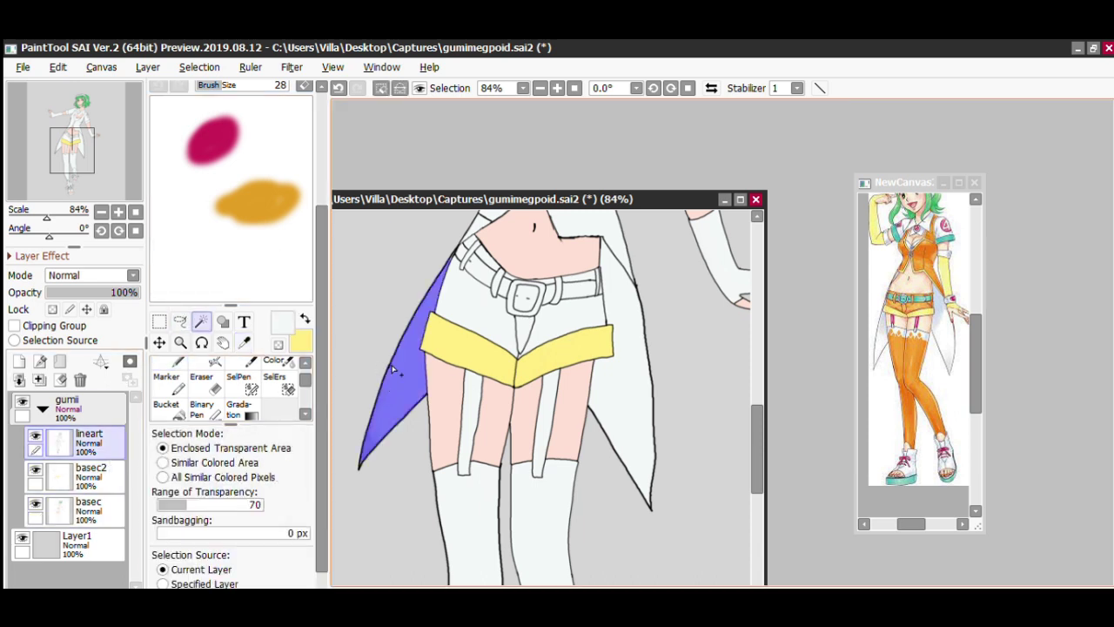
Paint the selected coat tail off-white on the basec layer with the Brush, clear the selection and make basec2 active.
{"action": "left_click", "coordinate": [87, 505]}
{"action": "left_click", "coordinate": [237, 364]}
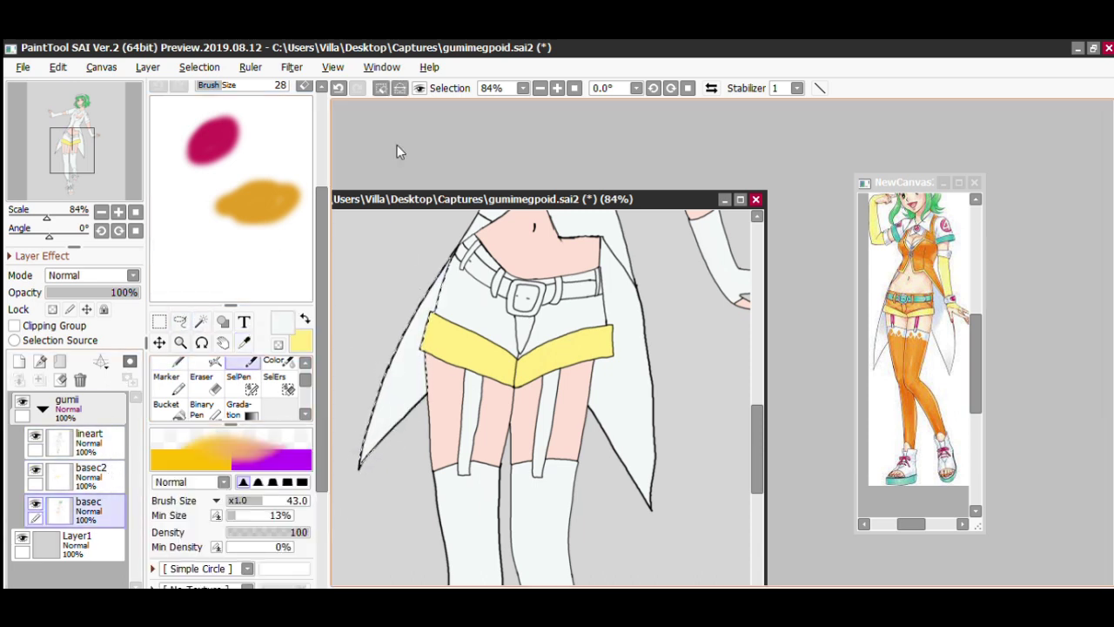
{"action": "key", "text": "ctrl+d"}
{"action": "key", "text": "Up"}
{"action": "key", "text": "alt"}
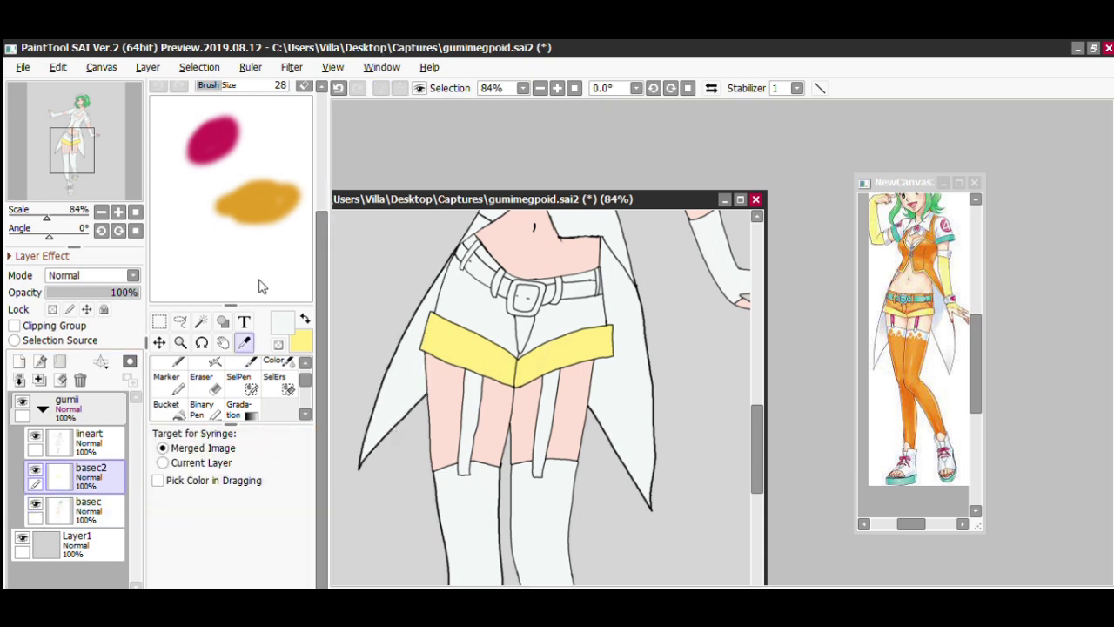
Switch to the yellow paint colour and select both gloves with the Magic Wand on the lineart layer.
{"action": "scroll", "coordinate": [440, 307], "scroll_direction": "down", "scroll_amount": 2}
{"action": "scroll", "coordinate": [554, 303], "scroll_direction": "up", "scroll_amount": 2}
{"action": "scroll", "coordinate": [570, 295], "scroll_direction": "down", "scroll_amount": 1}
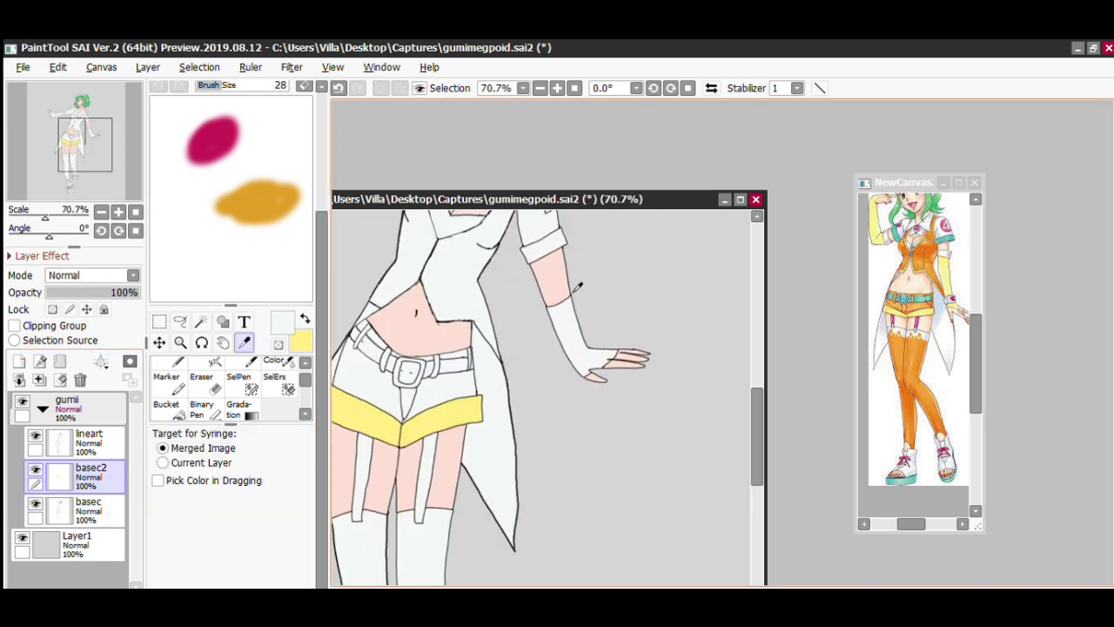
{"action": "left_click", "coordinate": [87, 440]}
{"action": "left_click", "coordinate": [200, 321]}
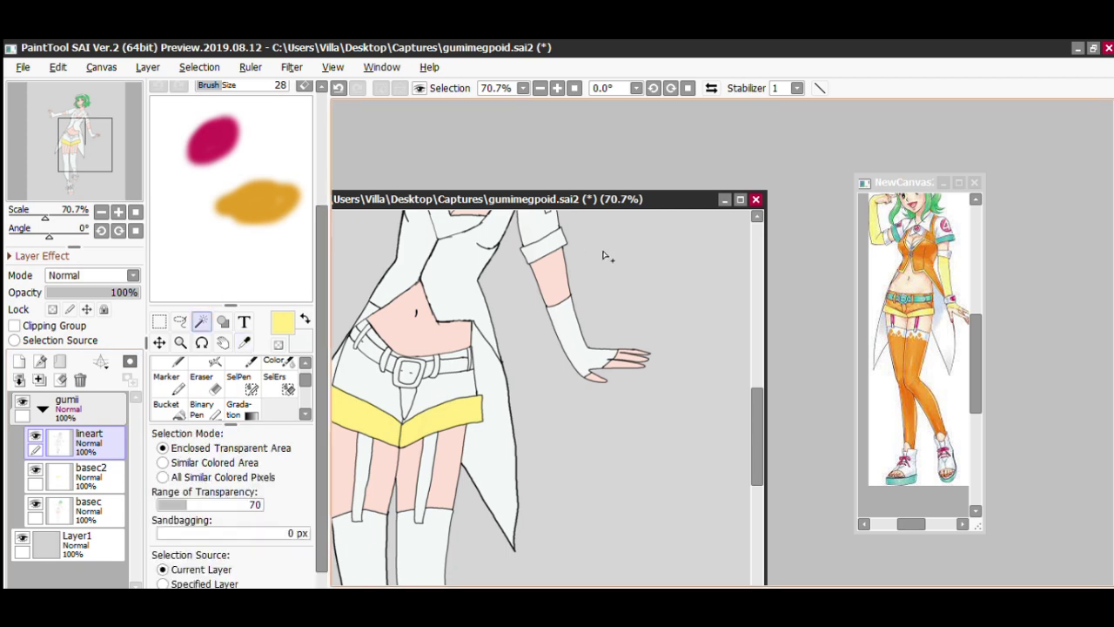
{"action": "left_click", "coordinate": [575, 344]}
{"action": "scroll", "coordinate": [574, 344], "scroll_direction": "down", "scroll_amount": 1}
{"action": "scroll", "coordinate": [455, 255], "scroll_direction": "up", "scroll_amount": 3}
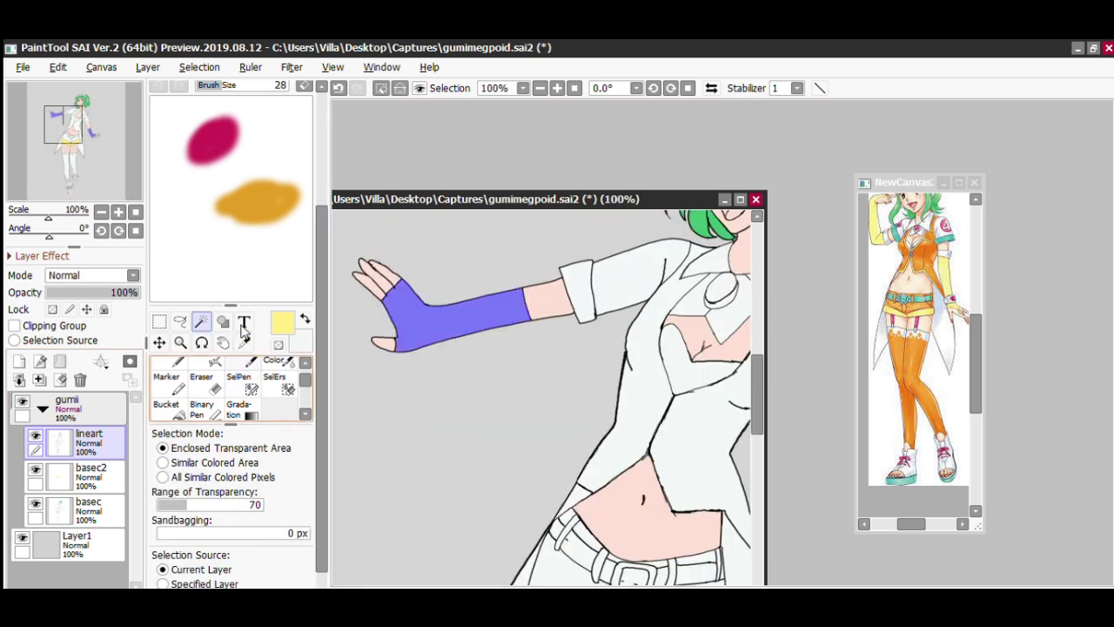
Paint both selected gloves yellow on the basec2 layer with the Brush at size 43.
{"action": "left_click", "coordinate": [251, 361]}
{"action": "left_click", "coordinate": [87, 474]}
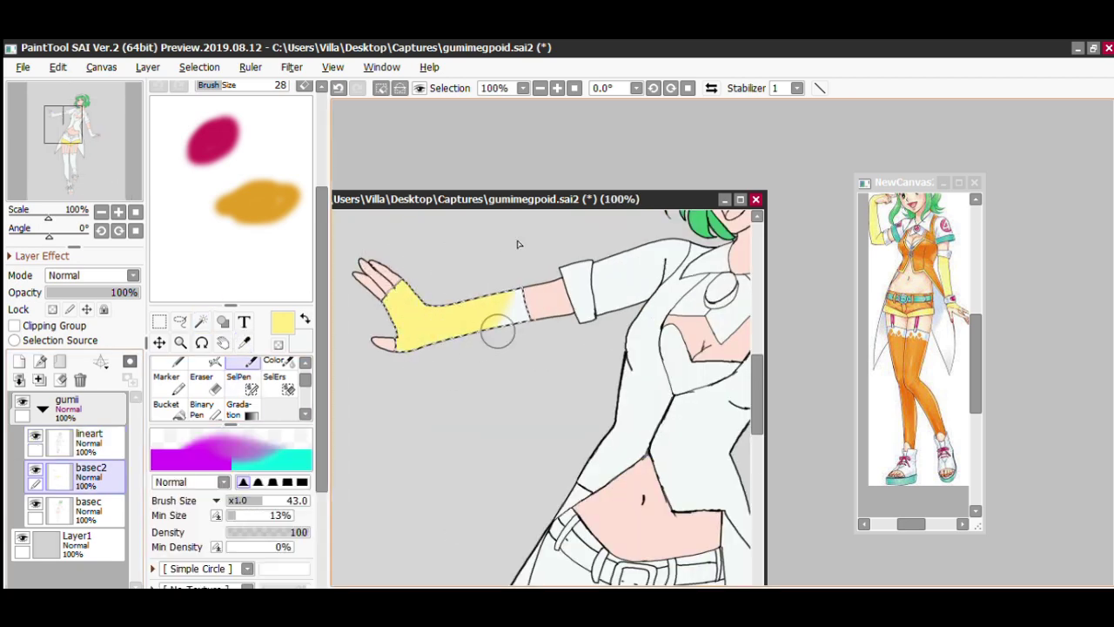
{"action": "scroll", "coordinate": [425, 350], "scroll_direction": "down", "scroll_amount": 4}
{"action": "scroll", "coordinate": [556, 352], "scroll_direction": "up", "scroll_amount": 3}
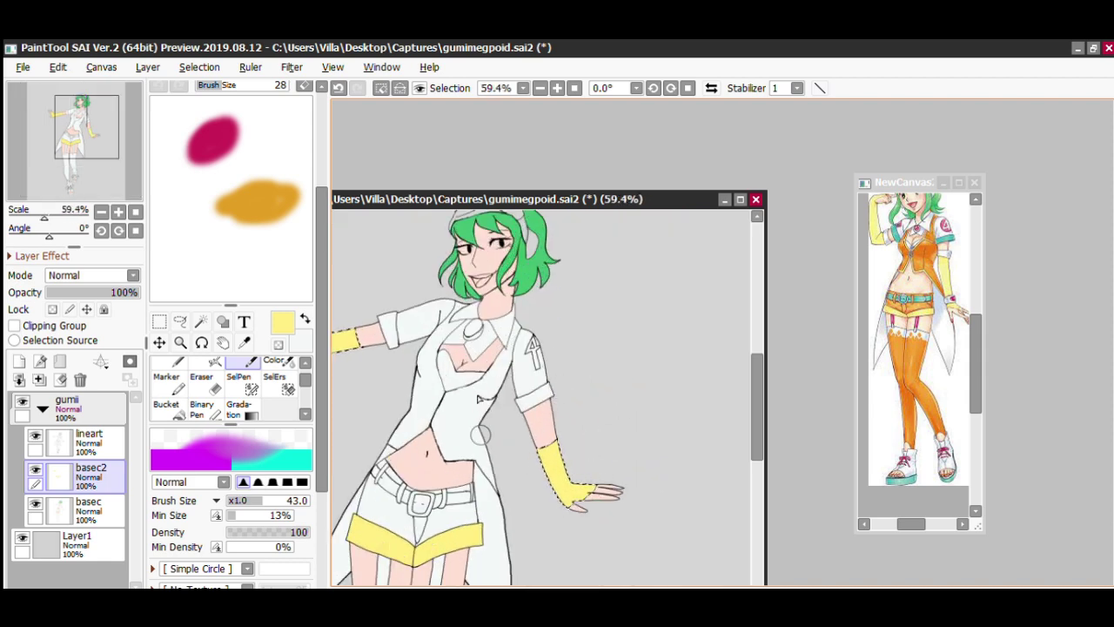
{"action": "left_click_drag", "start_coordinate": [557, 474], "coordinate": [551, 428]}
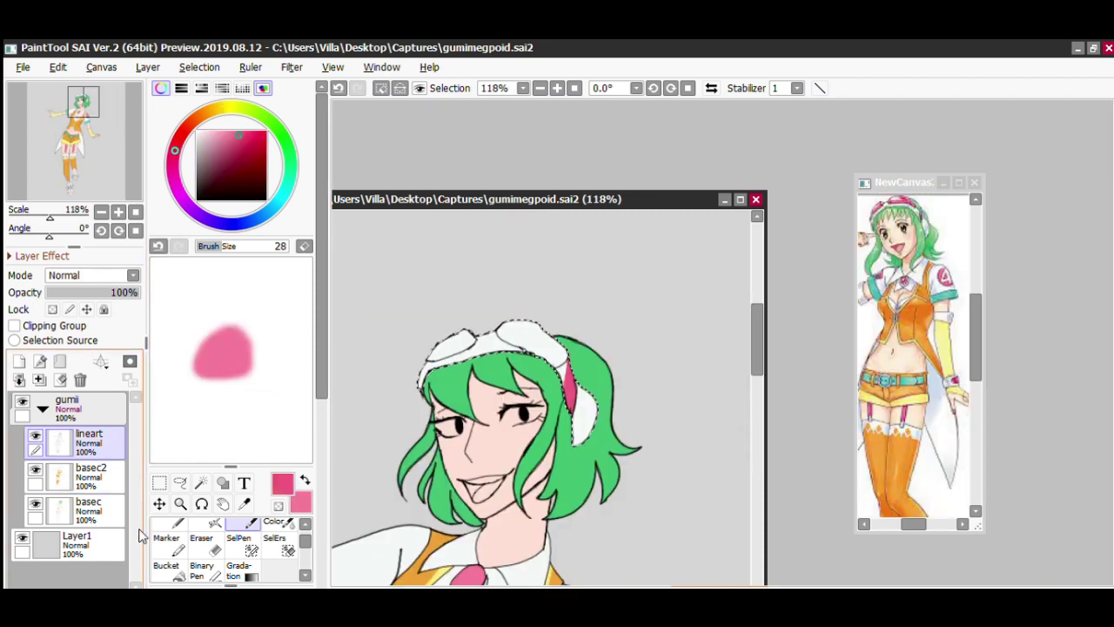
Paint the left goggle lens dark pink on the basec2 layer with the Brush at size 10, undoing the stray stroke on lineart.
{"action": "scroll", "coordinate": [448, 313], "scroll_direction": "up", "scroll_amount": 6}
{"action": "scroll", "coordinate": [317, 386], "scroll_direction": "down", "scroll_amount": 5}
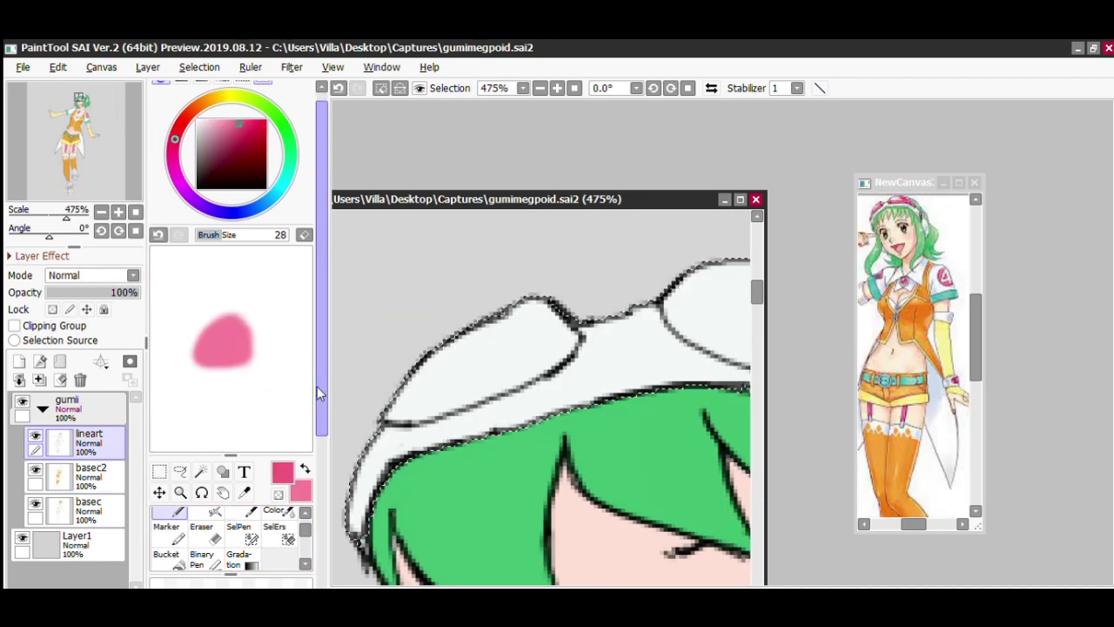
{"action": "key", "text": "bracketleft"}
{"action": "key", "text": "bracketleft"}
{"action": "mouse_move", "coordinate": [409, 379]}
{"action": "left_mouse_down"}
{"action": "mouse_move", "coordinate": [523, 329]}
{"action": "mouse_move", "coordinate": [422, 361]}
{"action": "mouse_move", "coordinate": [442, 339]}
{"action": "mouse_move", "coordinate": [446, 359]}
{"action": "mouse_move", "coordinate": [463, 309]}
{"action": "mouse_move", "coordinate": [443, 293]}
{"action": "left_mouse_up"}
{"action": "key", "text": "ctrl+z"}
{"action": "left_click", "coordinate": [87, 472]}
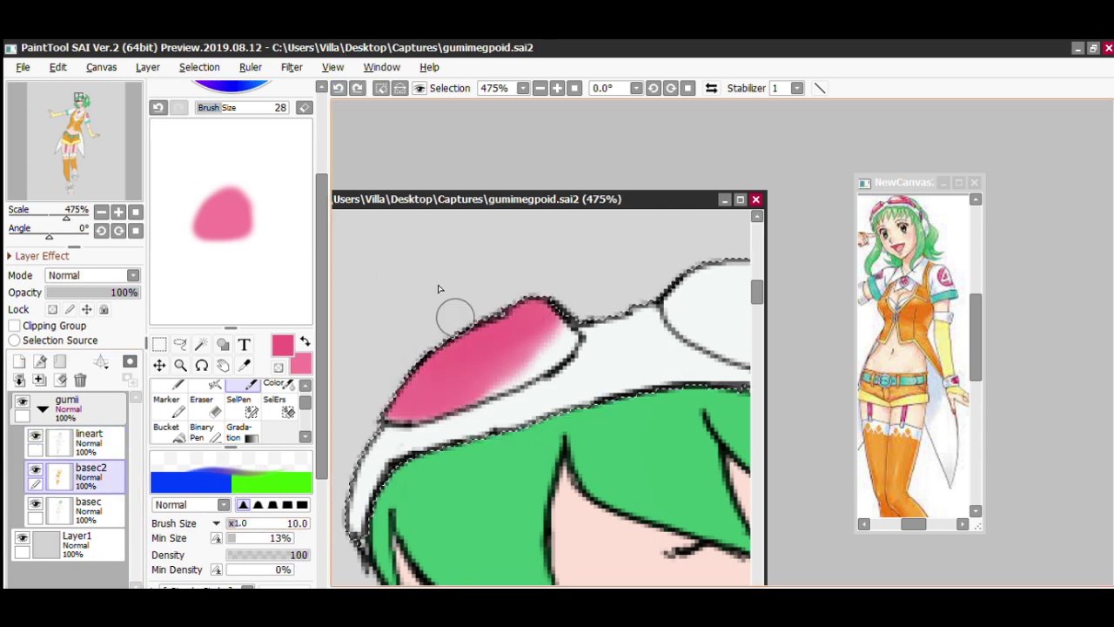
{"action": "mouse_move", "coordinate": [411, 353]}
{"action": "left_mouse_down"}
{"action": "mouse_move", "coordinate": [470, 311]}
{"action": "mouse_move", "coordinate": [520, 315]}
{"action": "left_mouse_up"}
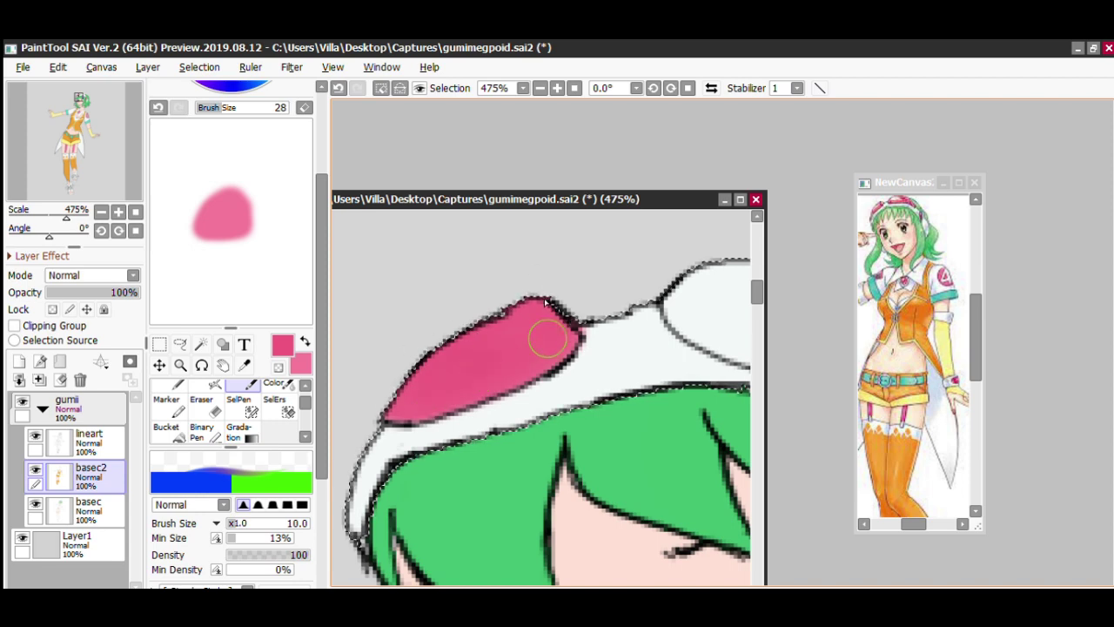
{"action": "scroll", "coordinate": [634, 288], "scroll_direction": "down", "scroll_amount": 4}
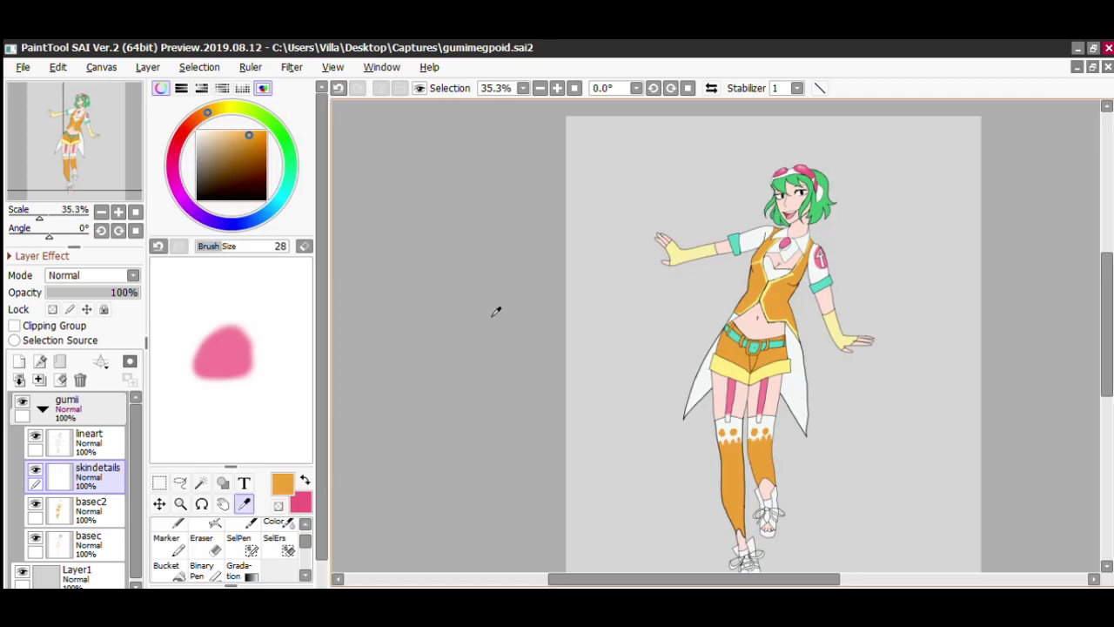
Try to paint light pink blush on the cheeks on the skindetails layer with the Brush at size 12 and density 100.
{"action": "scroll", "coordinate": [496, 311], "scroll_direction": "up", "scroll_amount": 1}
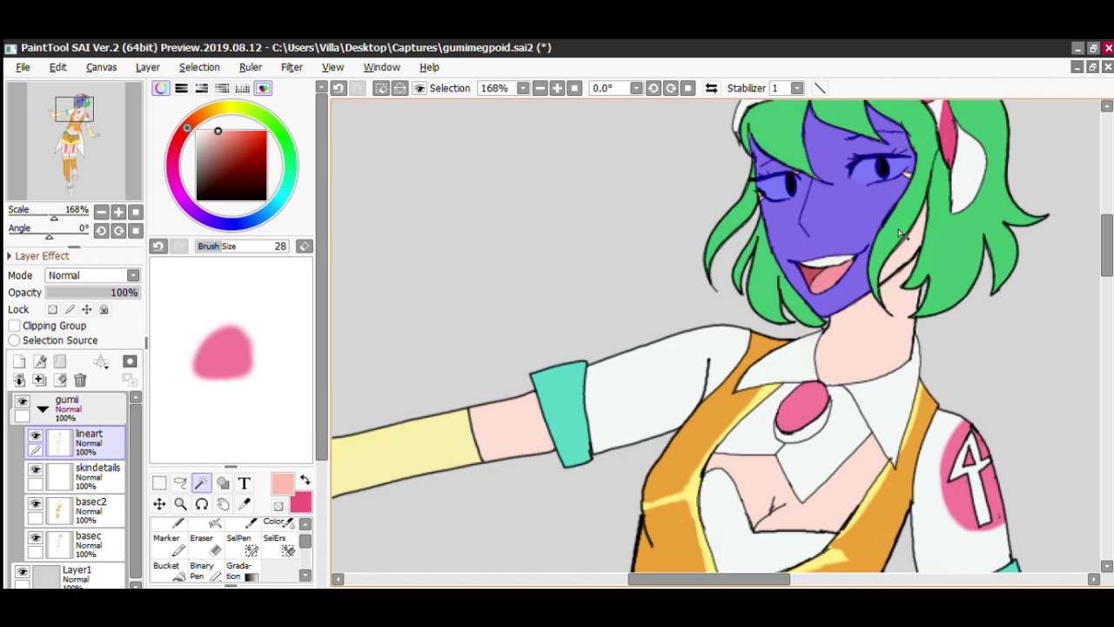
{"action": "scroll", "coordinate": [900, 233], "scroll_direction": "down", "scroll_amount": 5}
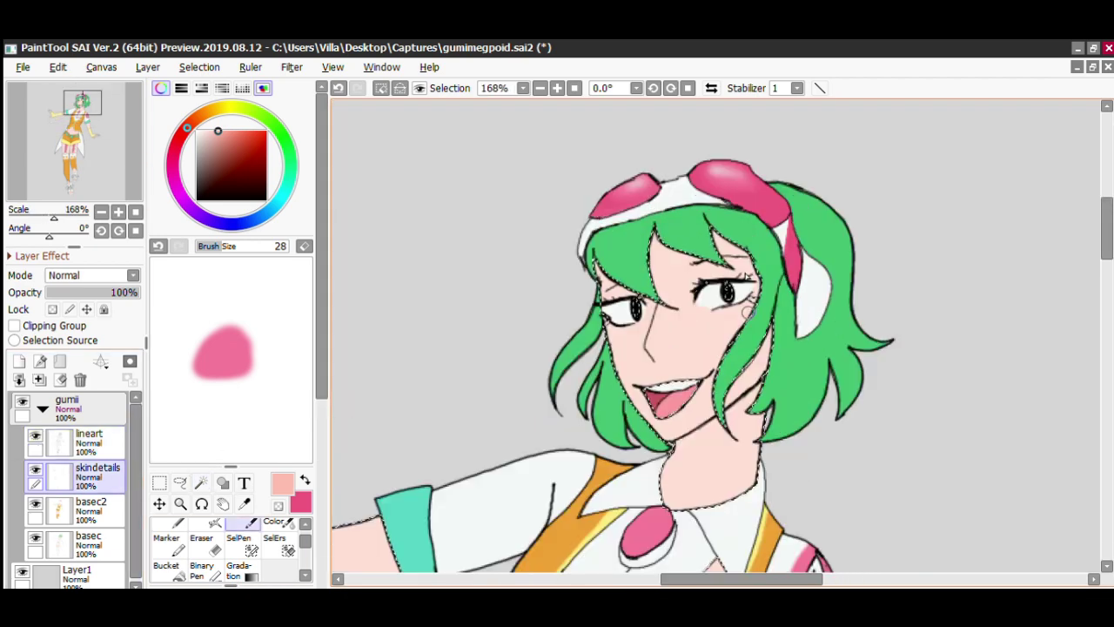
{"action": "scroll", "coordinate": [285, 451], "scroll_direction": "down", "scroll_amount": 3}
{"action": "left_click_drag", "start_coordinate": [261, 483], "coordinate": [310, 483]}
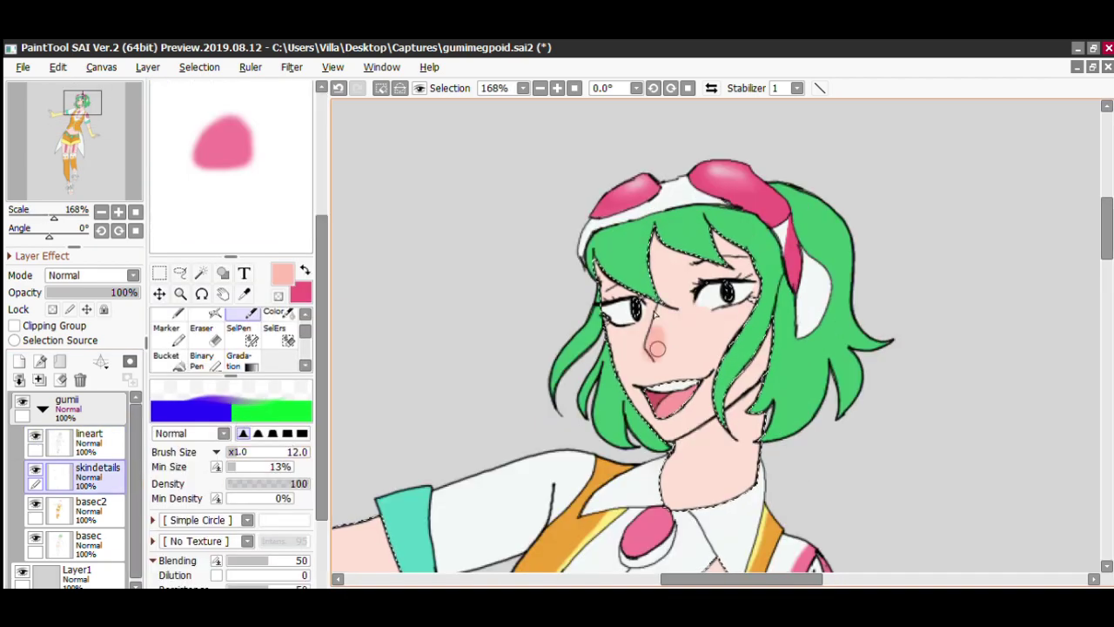
{"action": "left_click_drag", "start_coordinate": [614, 341], "coordinate": [644, 348]}
{"action": "left_click_drag", "start_coordinate": [713, 335], "coordinate": [740, 335]}
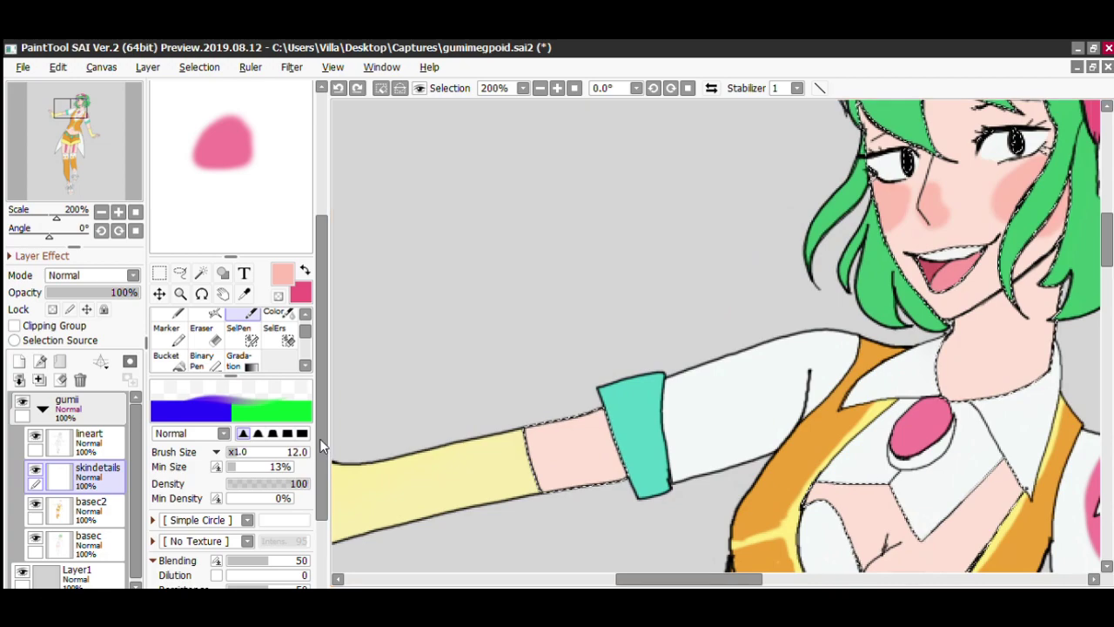
Airbrush soft pink shading onto the selected skin of the arm, belly, thighs and face on skindetails at size 50, lowering the density to 68.
{"action": "left_click", "coordinate": [215, 313]}
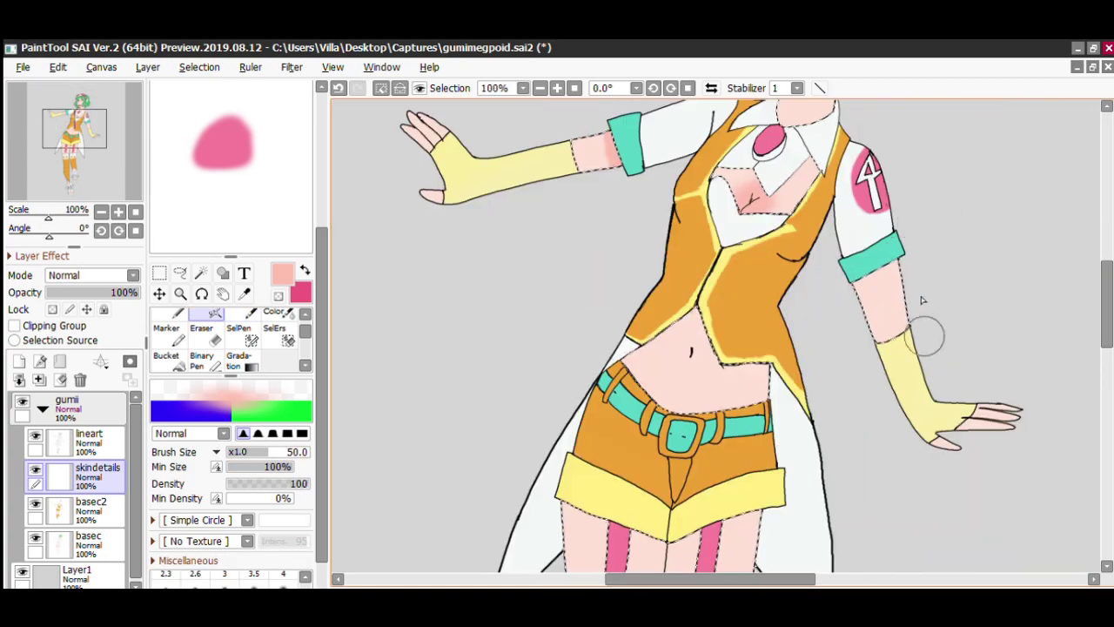
{"action": "left_click_drag", "start_coordinate": [923, 300], "coordinate": [879, 296]}
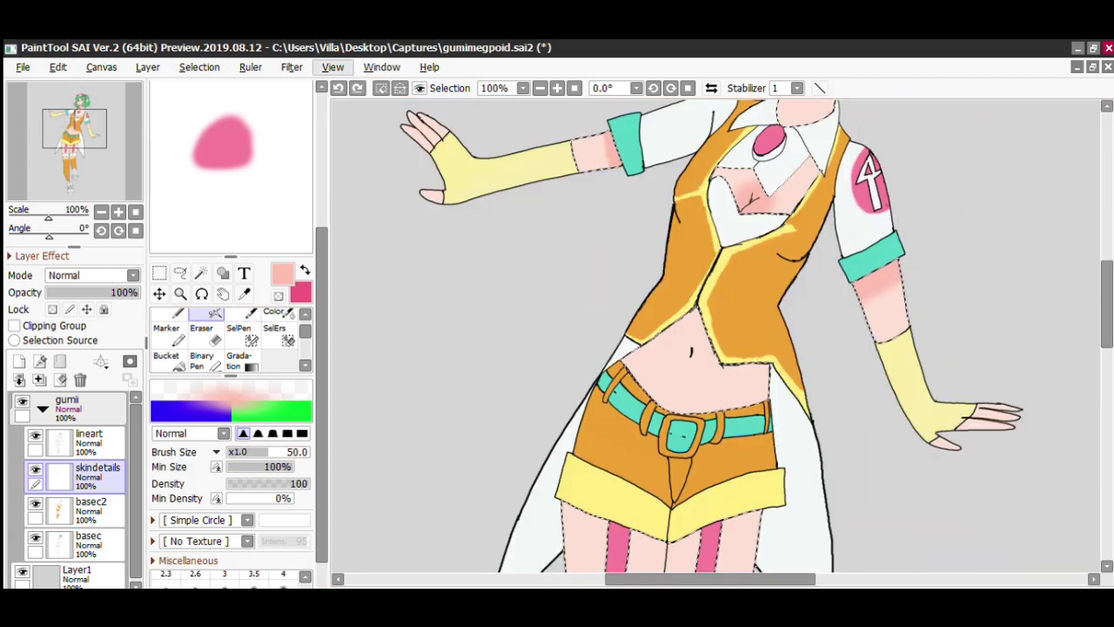
{"action": "left_click_drag", "start_coordinate": [310, 483], "coordinate": [283, 483]}
{"action": "left_click_drag", "start_coordinate": [662, 366], "coordinate": [722, 375]}
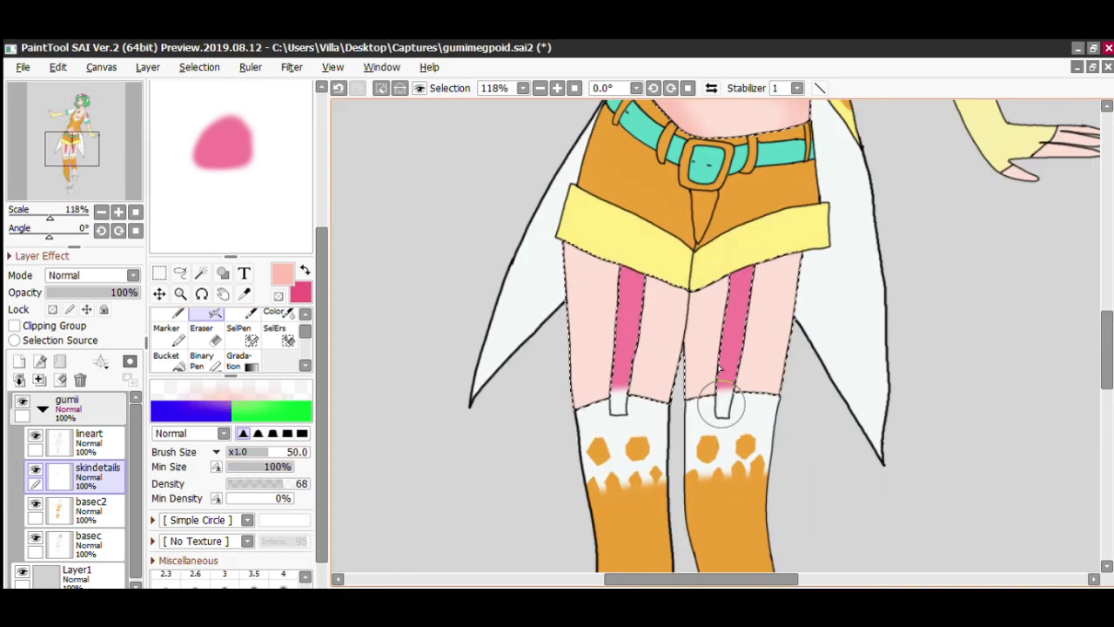
{"action": "left_click_drag", "start_coordinate": [609, 252], "coordinate": [648, 330]}
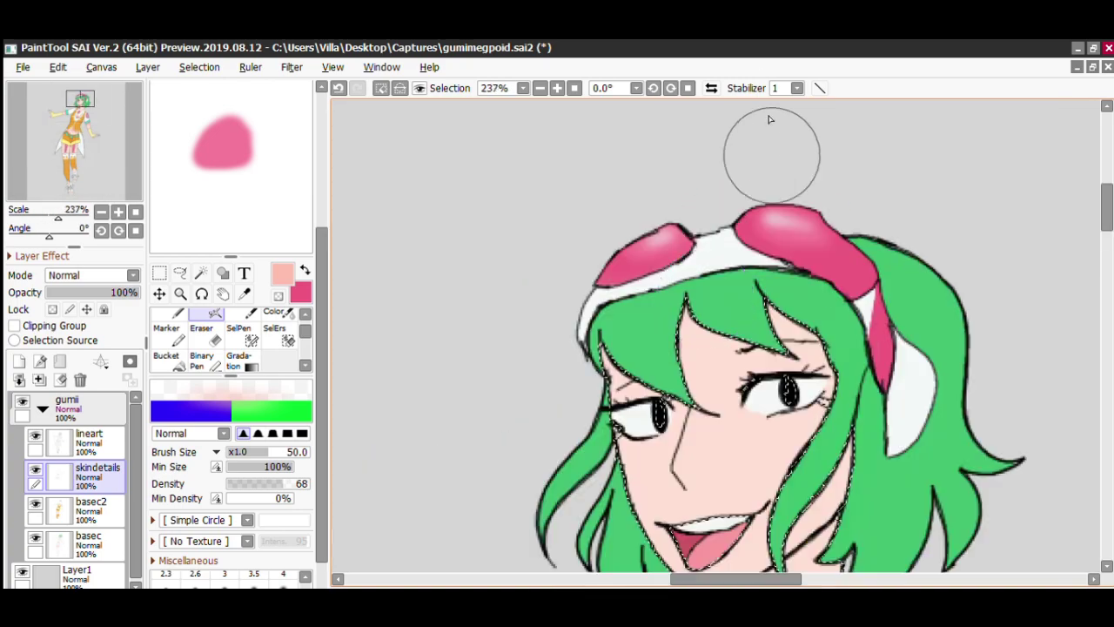
{"action": "mouse_move", "coordinate": [769, 119]}
{"action": "left_mouse_down"}
{"action": "mouse_move", "coordinate": [819, 261]}
{"action": "mouse_move", "coordinate": [823, 409]}
{"action": "mouse_move", "coordinate": [696, 465]}
{"action": "left_mouse_up"}
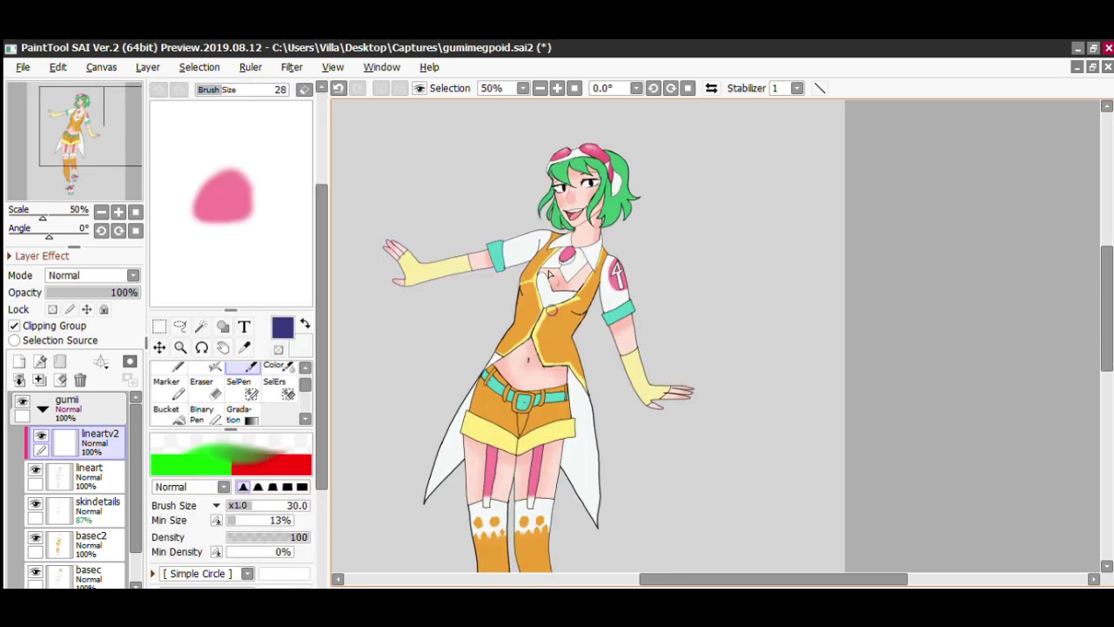
Recolour the figure's outlines dark blue by painting over them on the clipped lineartv2 layer with the Brush at size 90.
{"action": "key", "text": "bracketright"}
{"action": "key", "text": "bracketright"}
{"action": "key", "text": "bracketright"}
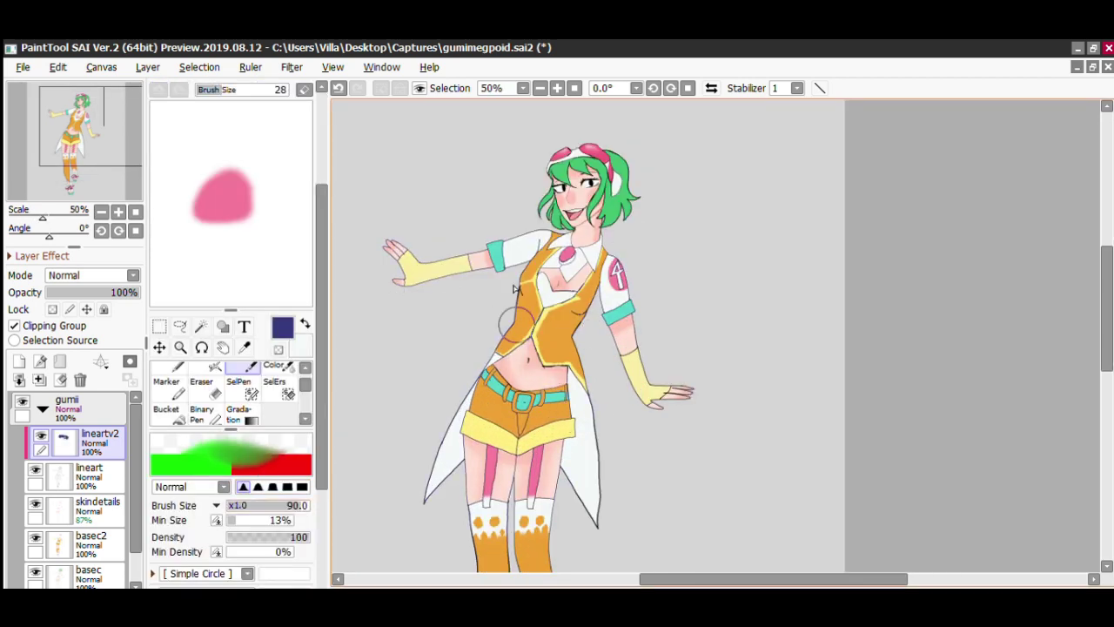
{"action": "scroll", "coordinate": [760, 248], "scroll_direction": "down", "scroll_amount": 5}
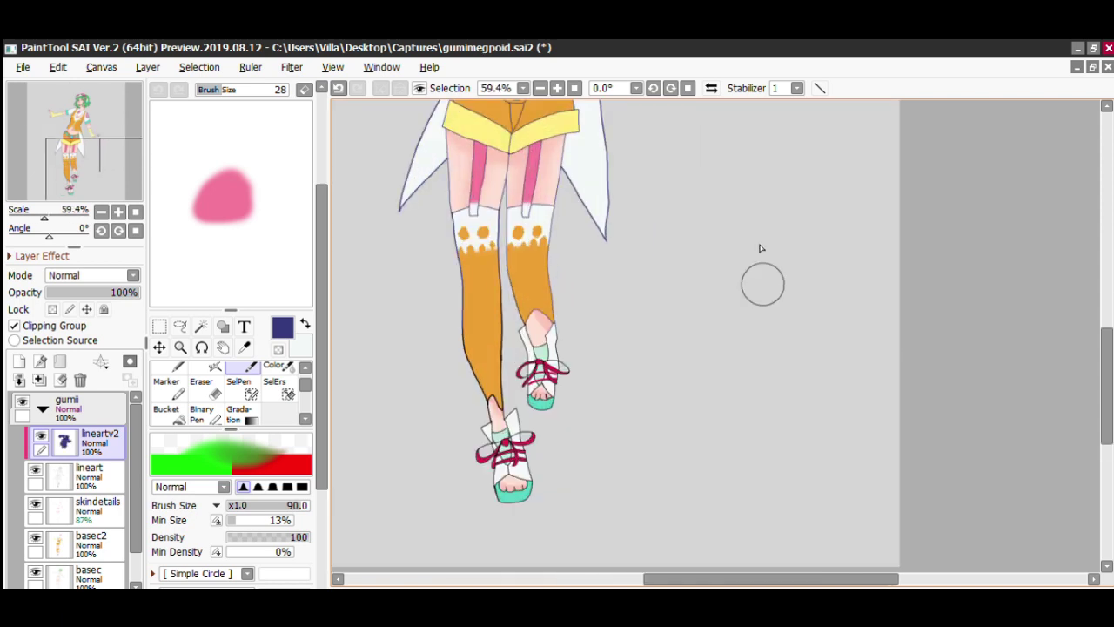
{"action": "scroll", "coordinate": [527, 296], "scroll_direction": "up", "scroll_amount": 8}
{"action": "scroll", "coordinate": [511, 294], "scroll_direction": "down", "scroll_amount": 10}
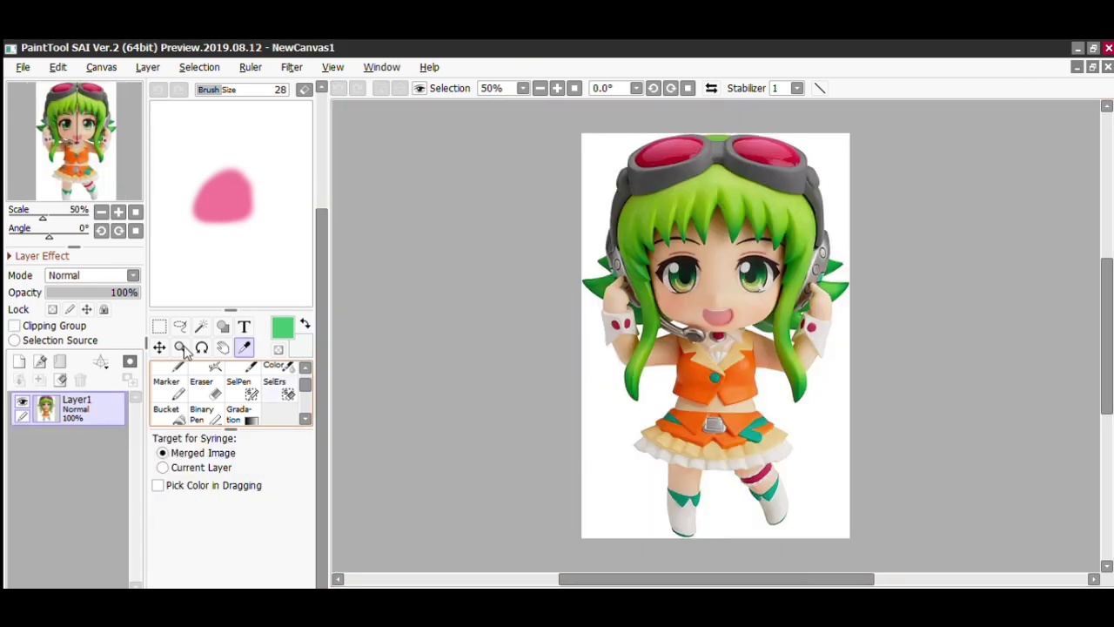
Sample dark green from the eye in the NewCanvas1 reference and fill both irises with it on lineartv2 using the Pencil at size 4.5.
{"action": "scroll", "coordinate": [642, 289], "scroll_direction": "up", "scroll_amount": 8}
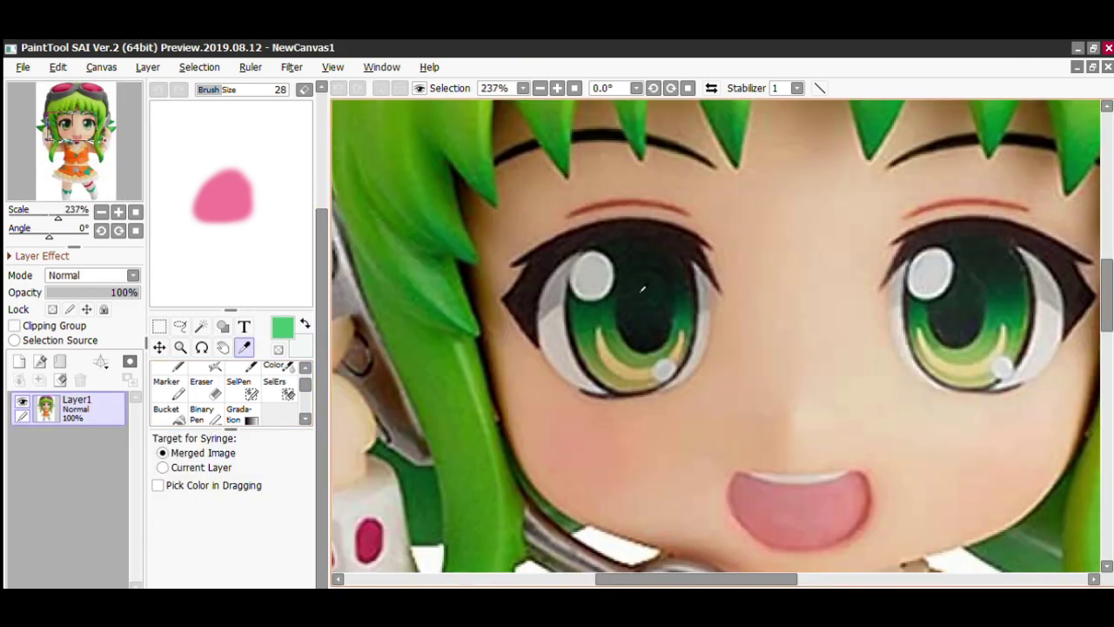
{"action": "scroll", "coordinate": [643, 289], "scroll_direction": "up", "scroll_amount": 4}
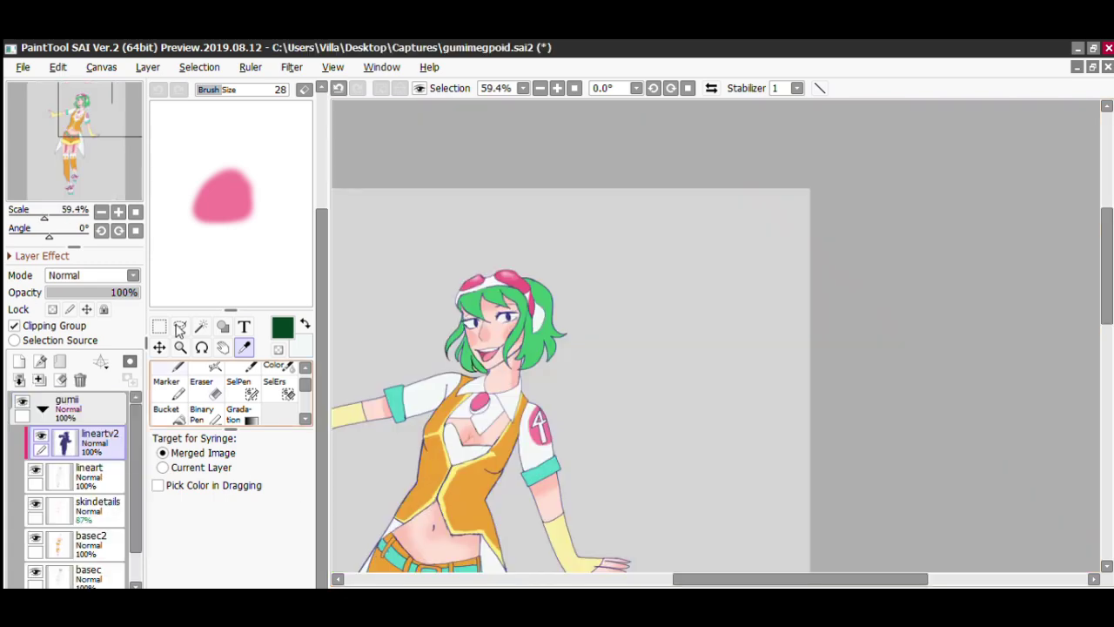
{"action": "left_click", "coordinate": [178, 366]}
{"action": "scroll", "coordinate": [466, 372], "scroll_direction": "up", "scroll_amount": 10}
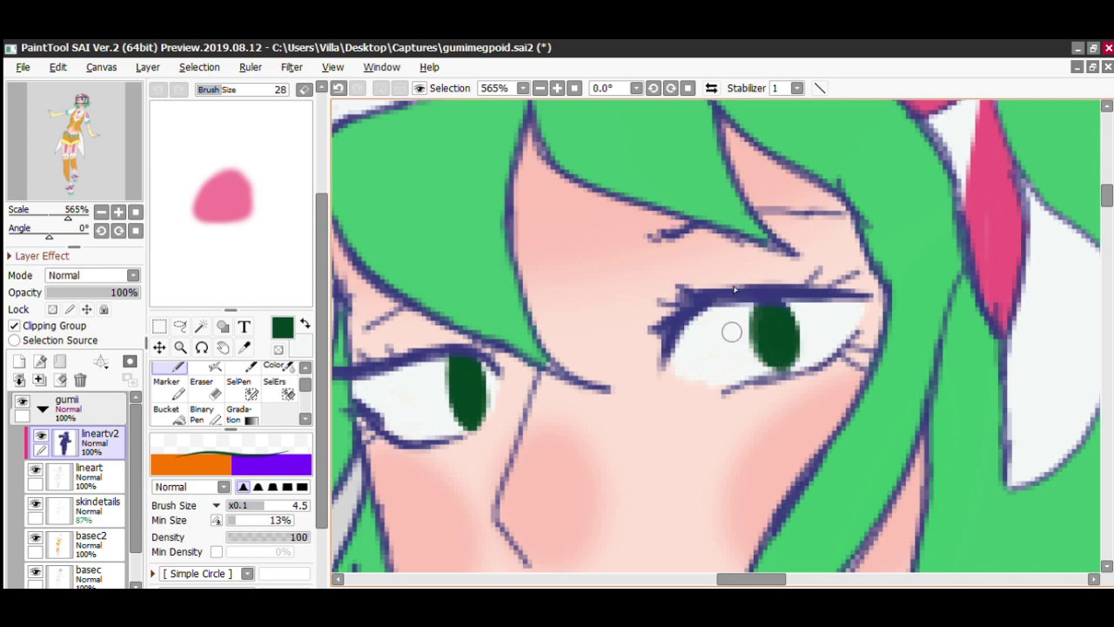
Sample olive green from the reference eye and paint the lower part of both irises on lineartv2 with the Airbrush at size 4.
{"action": "left_click", "coordinate": [244, 347]}
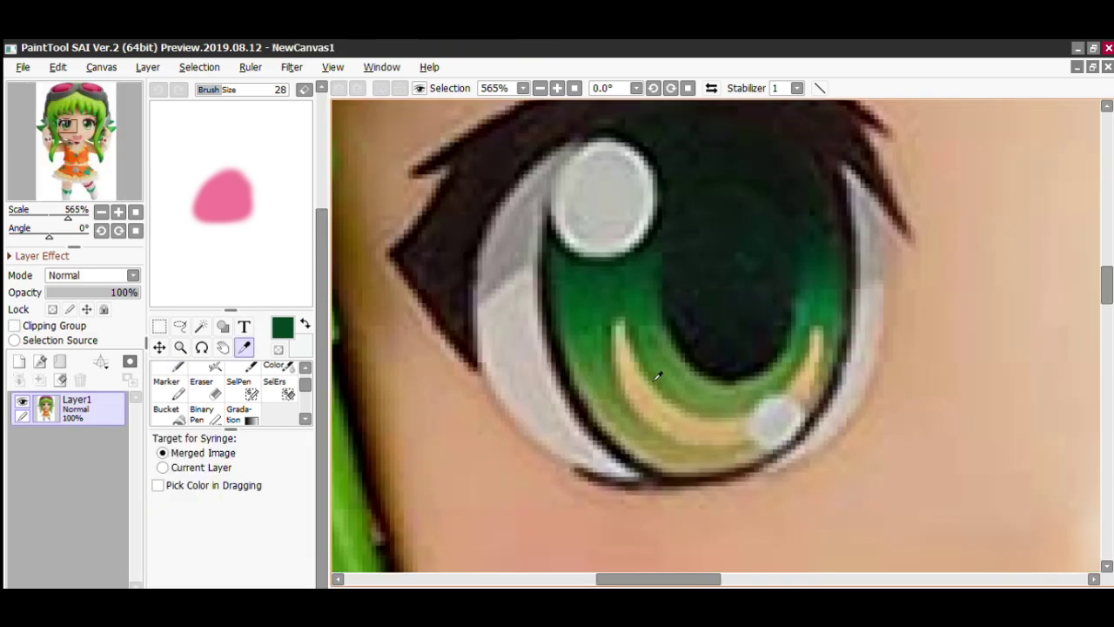
{"action": "left_click", "coordinate": [613, 394]}
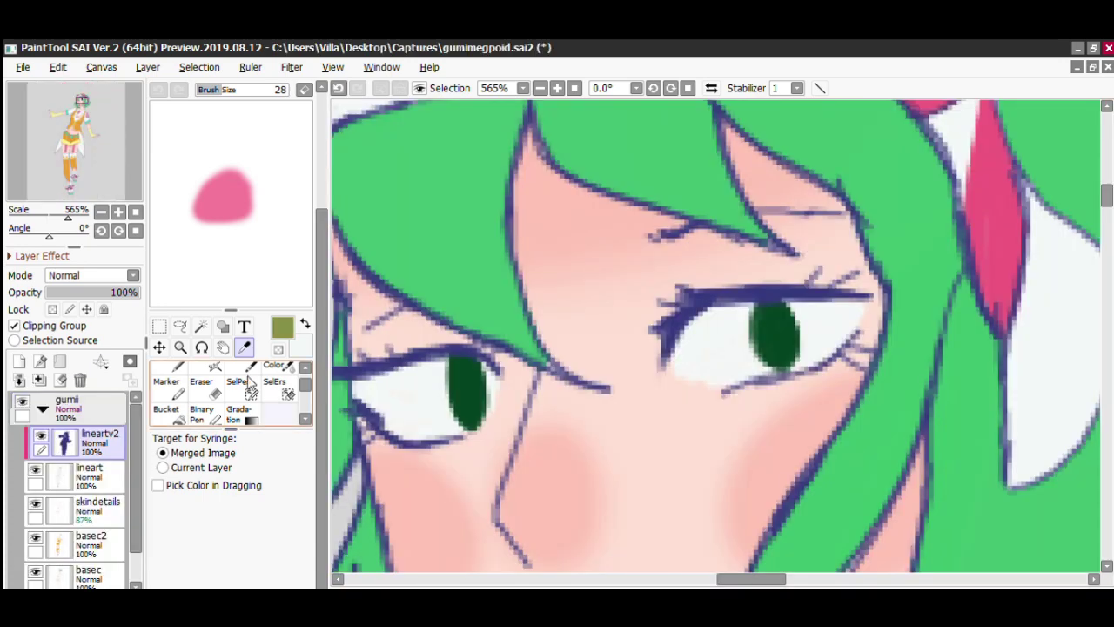
{"action": "left_click", "coordinate": [215, 366]}
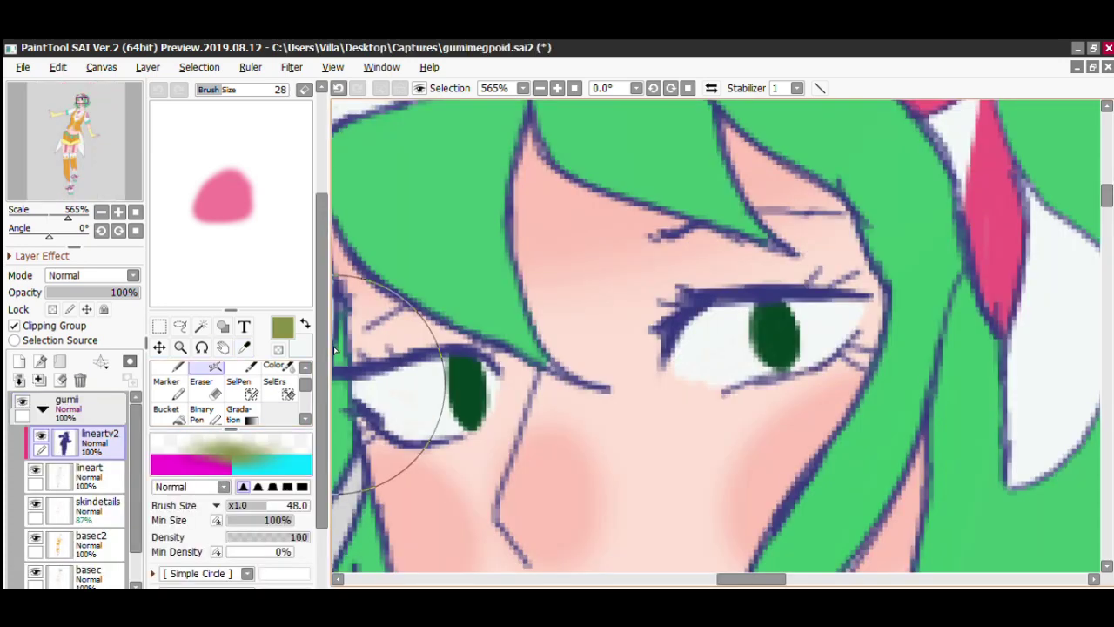
{"action": "key", "text": "bracketleft"}
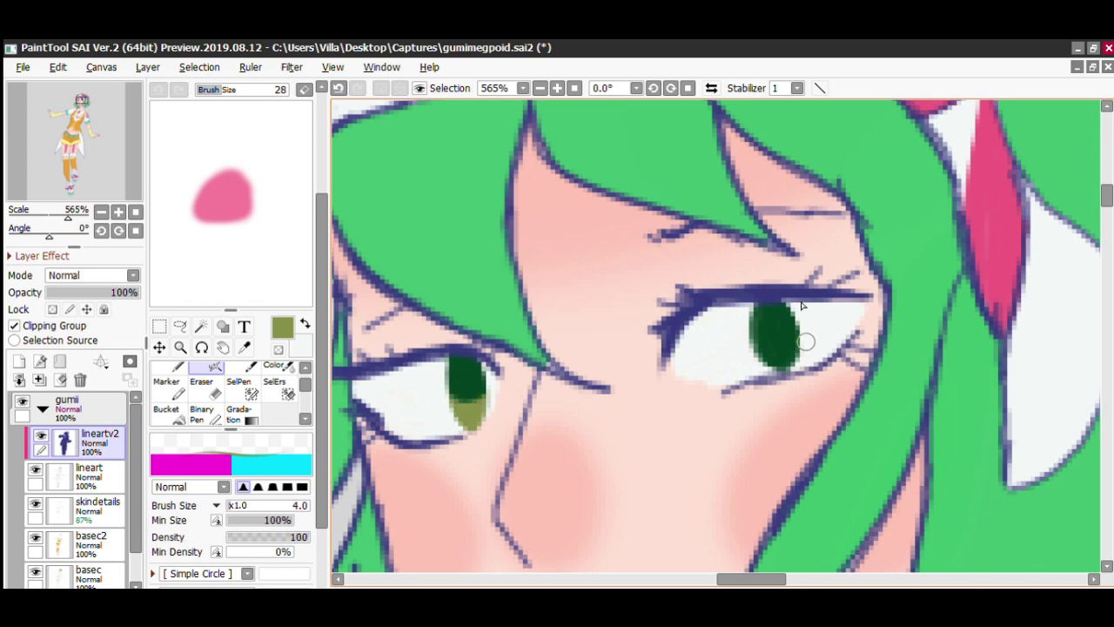
{"action": "scroll", "coordinate": [773, 313], "scroll_direction": "down", "scroll_amount": 6}
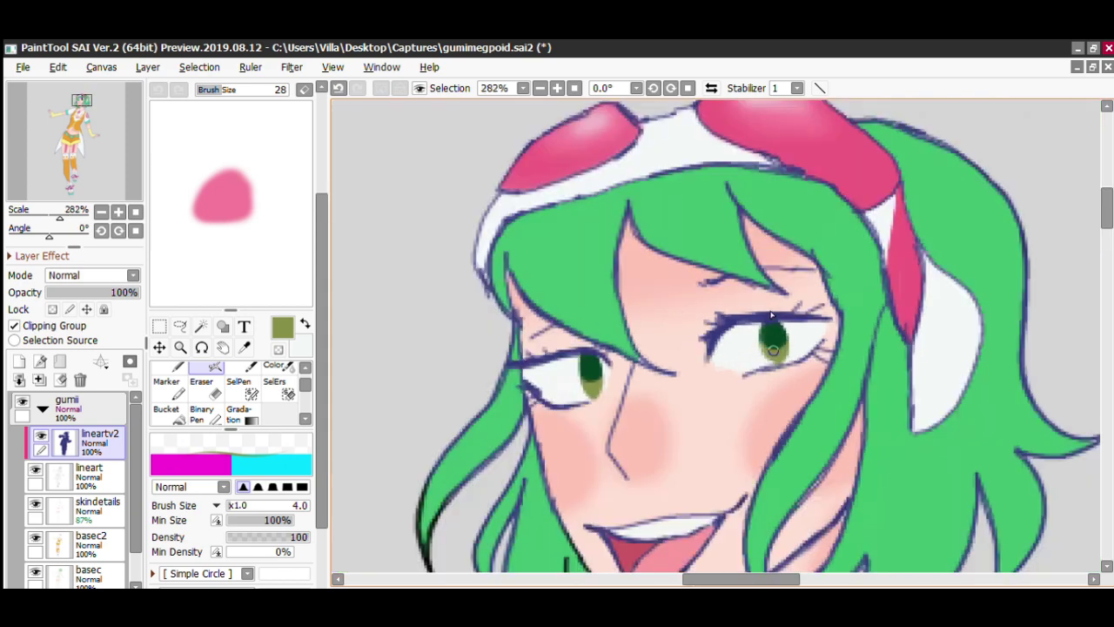
{"action": "scroll", "coordinate": [617, 347], "scroll_direction": "down", "scroll_amount": 3}
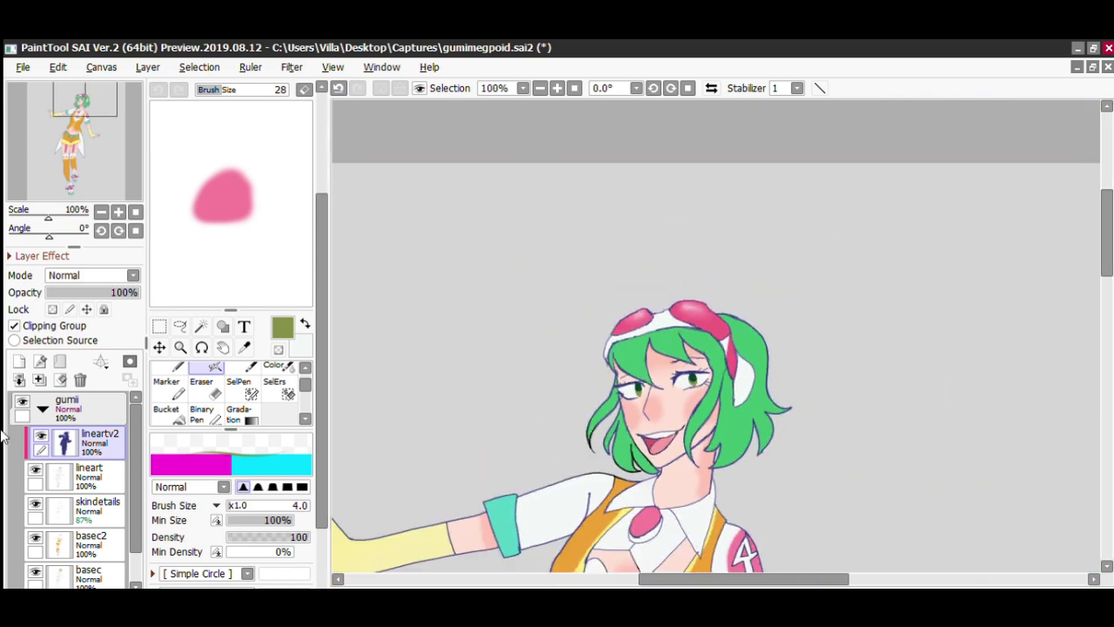
Create a layer named shading between the lineart and skindetails layers.
{"action": "left_click", "coordinate": [83, 470]}
{"action": "key", "text": "ctrl+shift+n"}
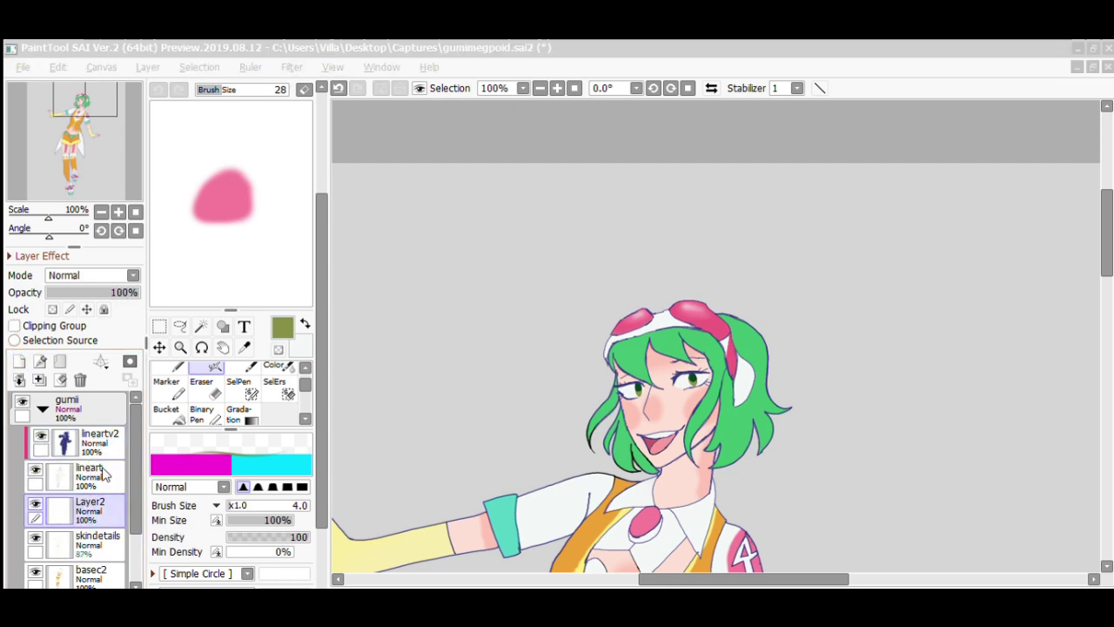
{"action": "key", "text": "Return"}
Select the left sleeve and its turquoise cuff with the Magic Wand on the lineart layer.
{"action": "left_click", "coordinate": [82, 474]}
{"action": "left_click", "coordinate": [201, 325]}
{"action": "left_click", "coordinate": [549, 505]}
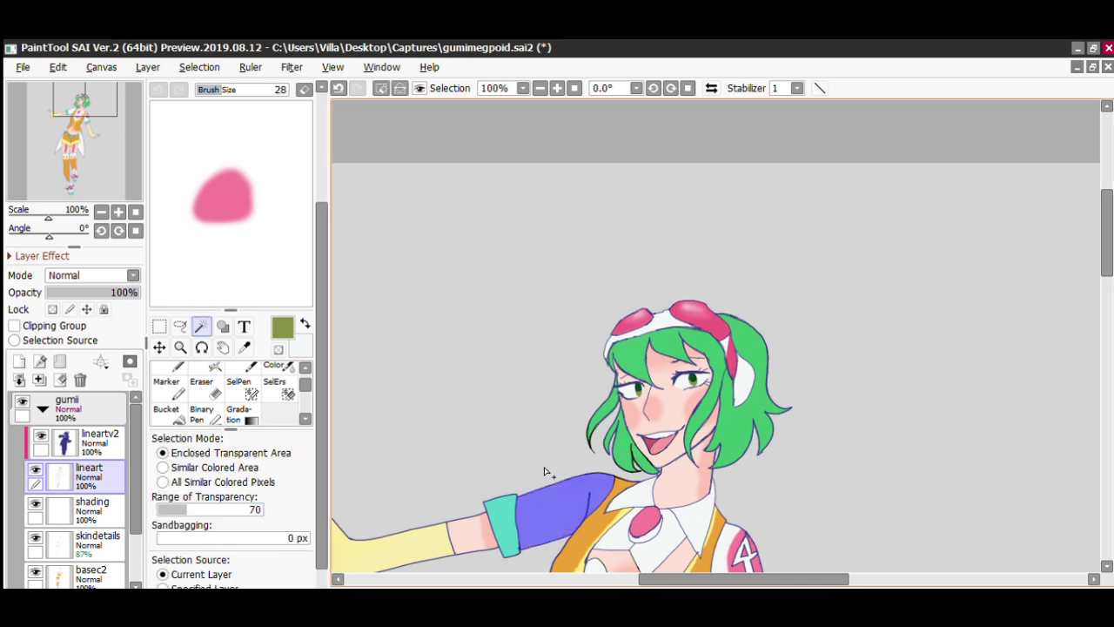
{"action": "left_click", "coordinate": [501, 522]}
{"action": "scroll", "coordinate": [463, 511], "scroll_direction": "down", "scroll_amount": 3}
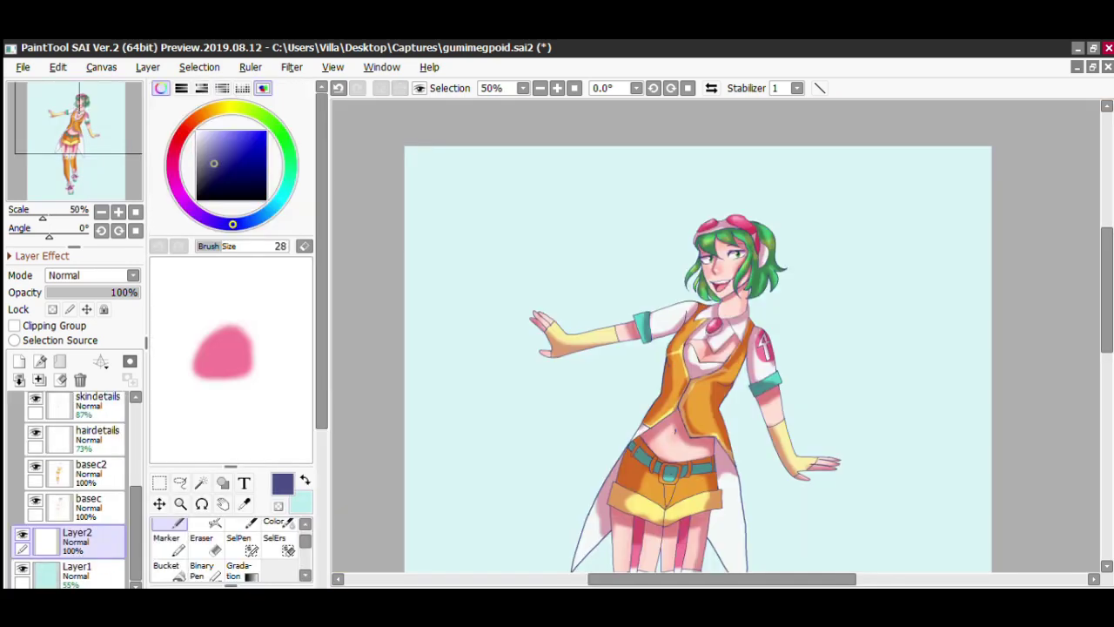
{"action": "scroll", "coordinate": [736, 156], "scroll_direction": "down", "scroll_amount": 2}
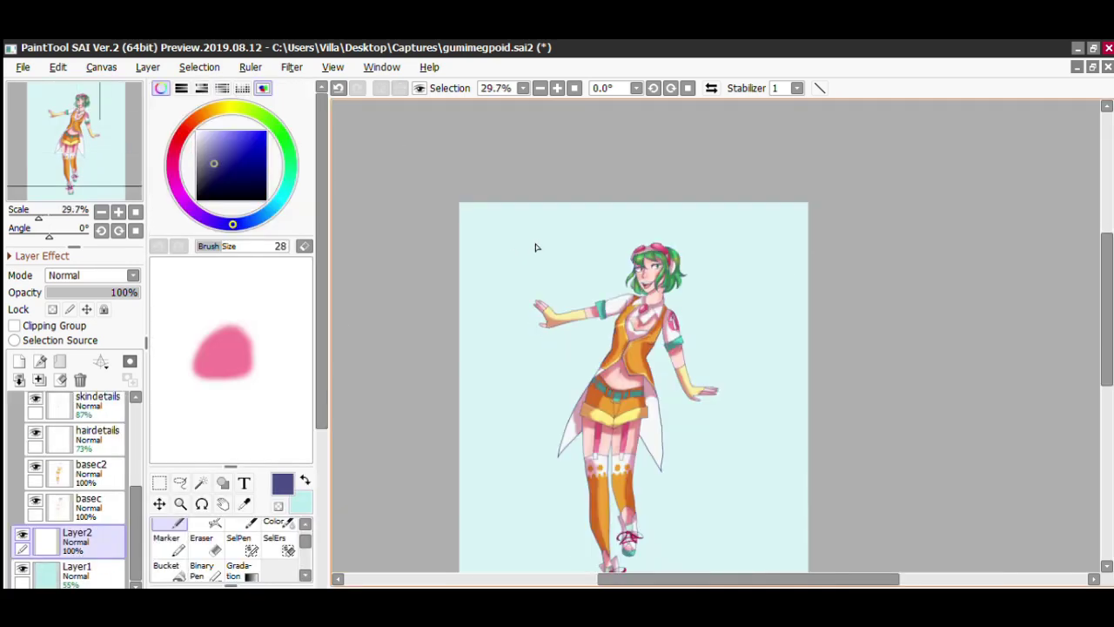
Paint three solid dark blue wedge-shaped accent marks radiating beside the character's ponytail on Layer2 with the brush at size 18.
{"action": "scroll", "coordinate": [736, 156], "scroll_direction": "up", "scroll_amount": 4}
{"action": "left_click", "coordinate": [252, 523]}
{"action": "scroll", "coordinate": [315, 333], "scroll_direction": "down", "scroll_amount": 2}
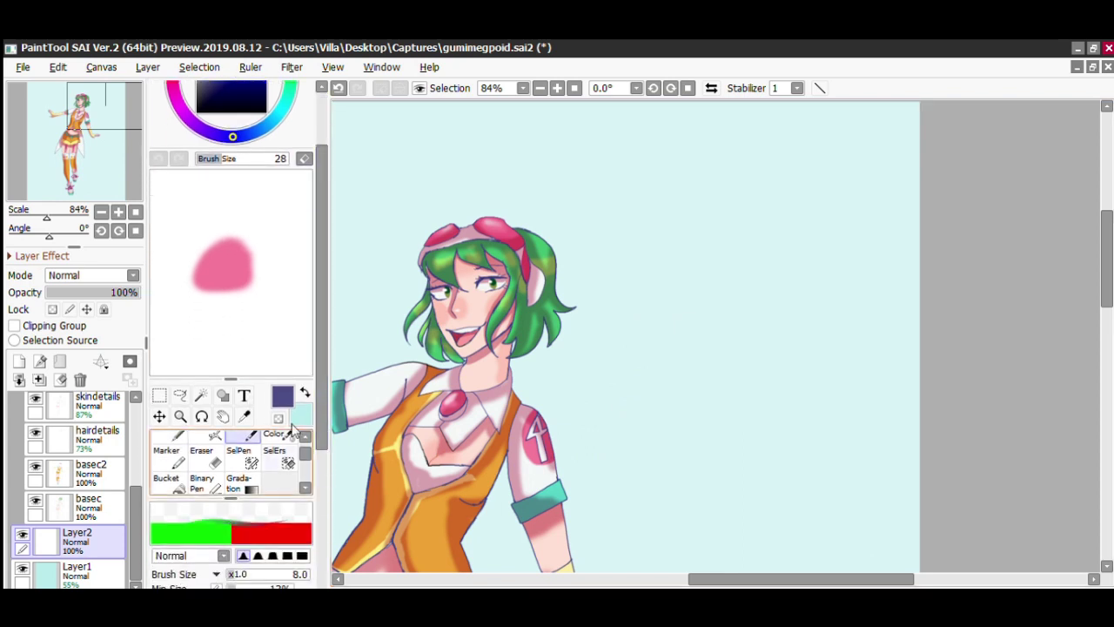
{"action": "mouse_move", "coordinate": [661, 211]}
{"action": "left_mouse_down"}
{"action": "mouse_move", "coordinate": [691, 185]}
{"action": "mouse_move", "coordinate": [682, 222]}
{"action": "mouse_move", "coordinate": [632, 187]}
{"action": "mouse_move", "coordinate": [658, 268]}
{"action": "mouse_move", "coordinate": [671, 231]}
{"action": "mouse_move", "coordinate": [693, 240]}
{"action": "mouse_move", "coordinate": [689, 209]}
{"action": "mouse_move", "coordinate": [639, 199]}
{"action": "mouse_move", "coordinate": [659, 243]}
{"action": "mouse_move", "coordinate": [665, 213]}
{"action": "left_mouse_up"}
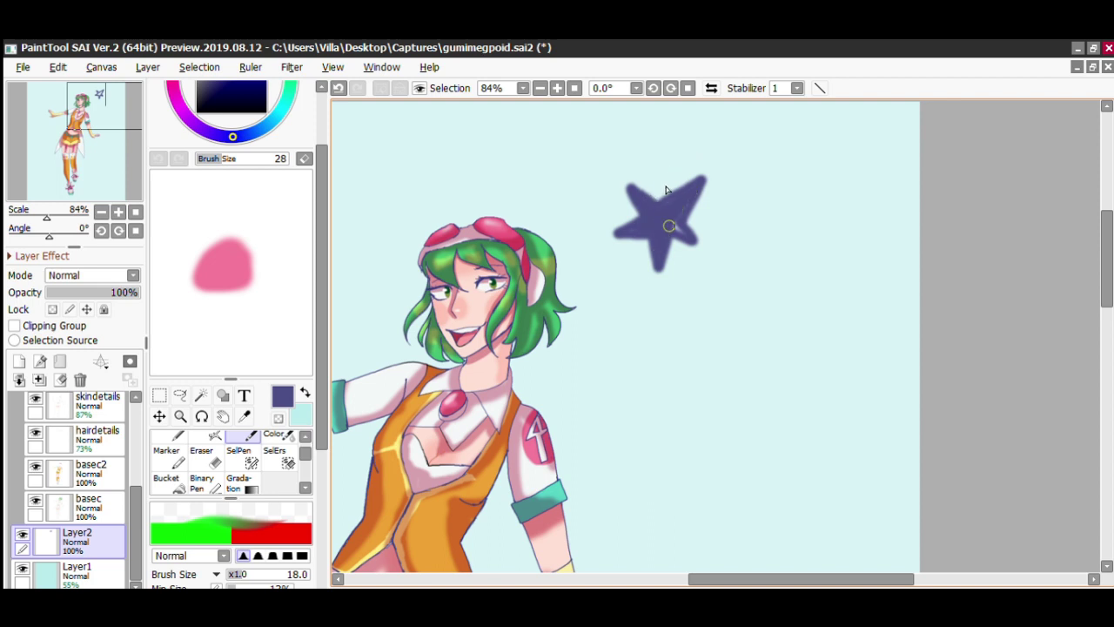
{"action": "key", "text": "Delete"}
{"action": "mouse_move", "coordinate": [612, 241]}
{"action": "left_mouse_down"}
{"action": "mouse_move", "coordinate": [677, 205]}
{"action": "mouse_move", "coordinate": [615, 242]}
{"action": "mouse_move", "coordinate": [705, 231]}
{"action": "mouse_move", "coordinate": [718, 198]}
{"action": "mouse_move", "coordinate": [641, 235]}
{"action": "mouse_move", "coordinate": [700, 226]}
{"action": "left_mouse_up"}
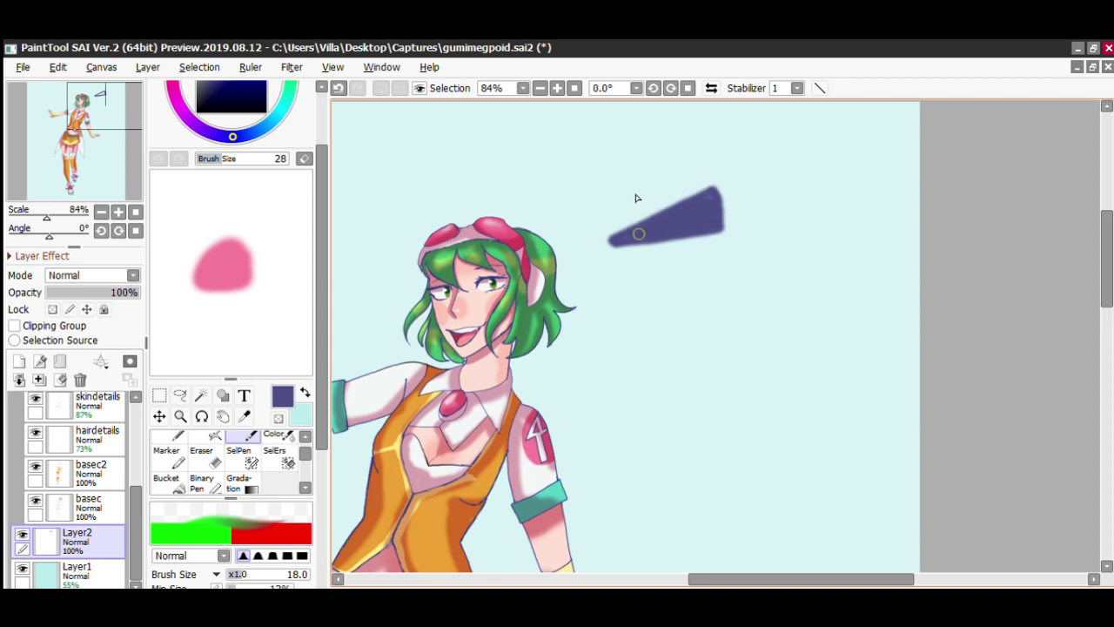
{"action": "mouse_move", "coordinate": [570, 207]}
{"action": "left_mouse_down"}
{"action": "mouse_move", "coordinate": [609, 149]}
{"action": "mouse_move", "coordinate": [639, 139]}
{"action": "mouse_move", "coordinate": [635, 162]}
{"action": "mouse_move", "coordinate": [576, 204]}
{"action": "mouse_move", "coordinate": [631, 145]}
{"action": "left_mouse_up"}
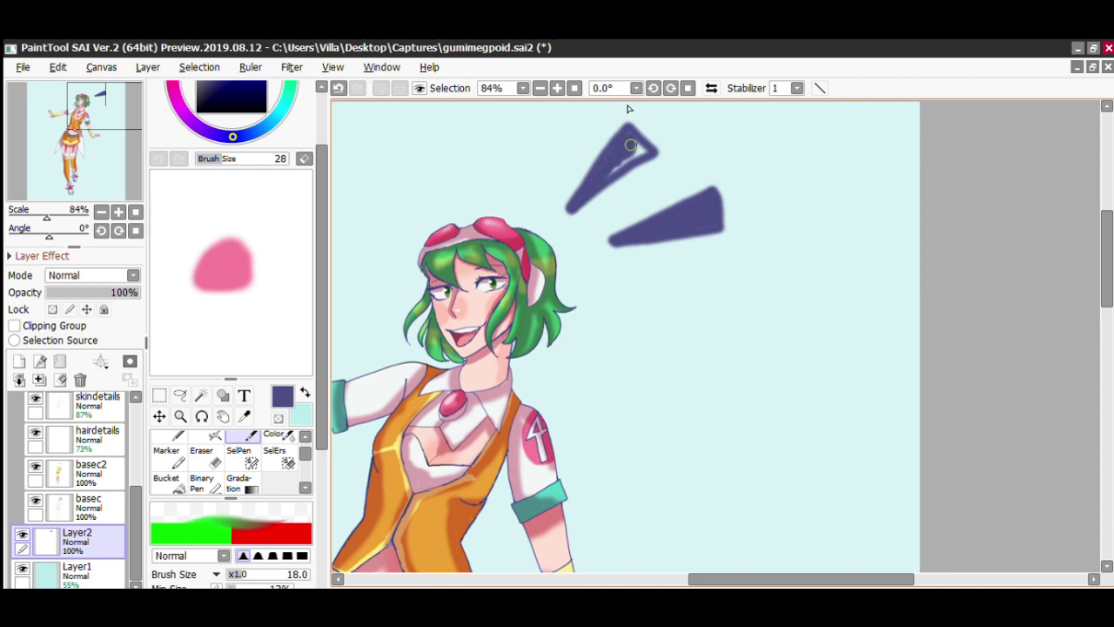
{"action": "mouse_move", "coordinate": [616, 273]}
{"action": "left_mouse_down"}
{"action": "mouse_move", "coordinate": [709, 303]}
{"action": "mouse_move", "coordinate": [616, 276]}
{"action": "mouse_move", "coordinate": [678, 344]}
{"action": "mouse_move", "coordinate": [685, 301]}
{"action": "left_mouse_up"}
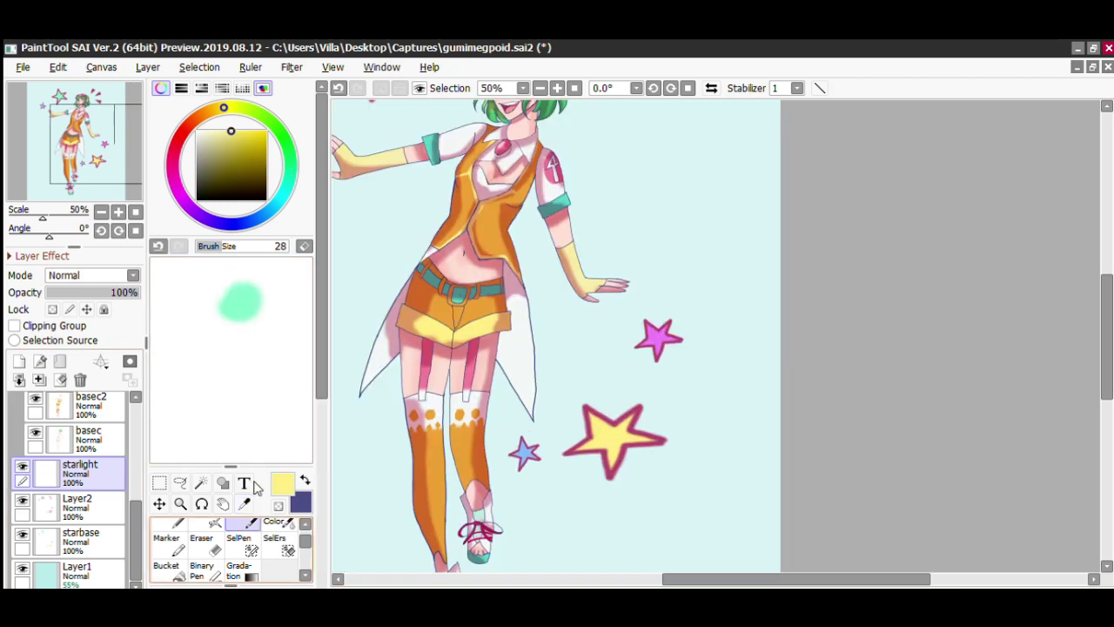
Set the starlight layer to Linear Light and paint light blue, yellow and magenta swatches beside the green one on the scratch pad.
{"action": "left_click_drag", "start_coordinate": [200, 278], "coordinate": [180, 327]}
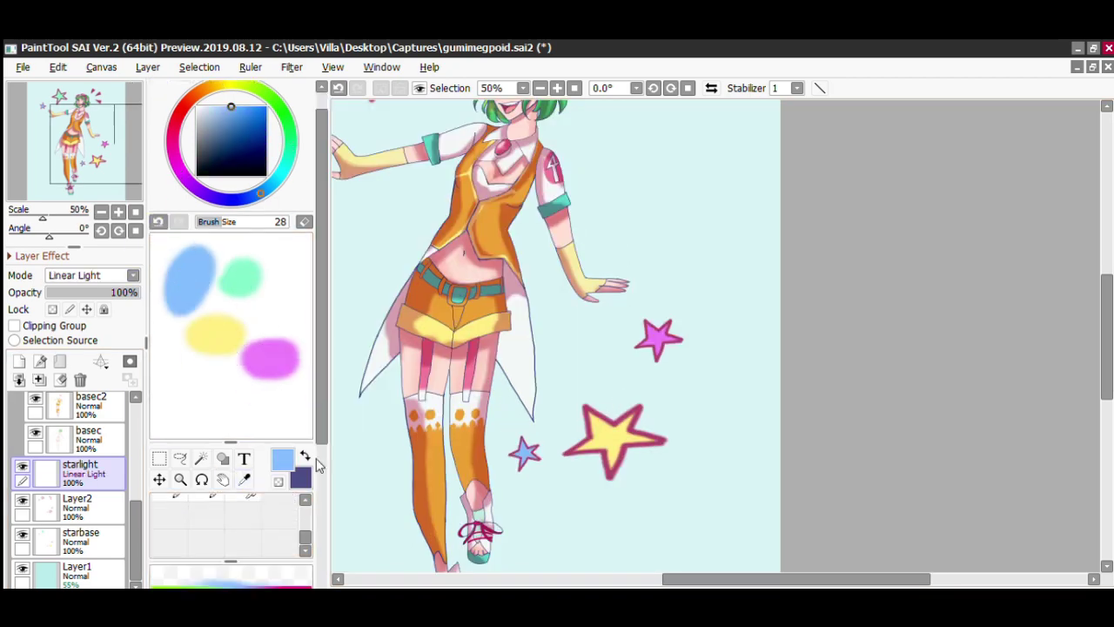